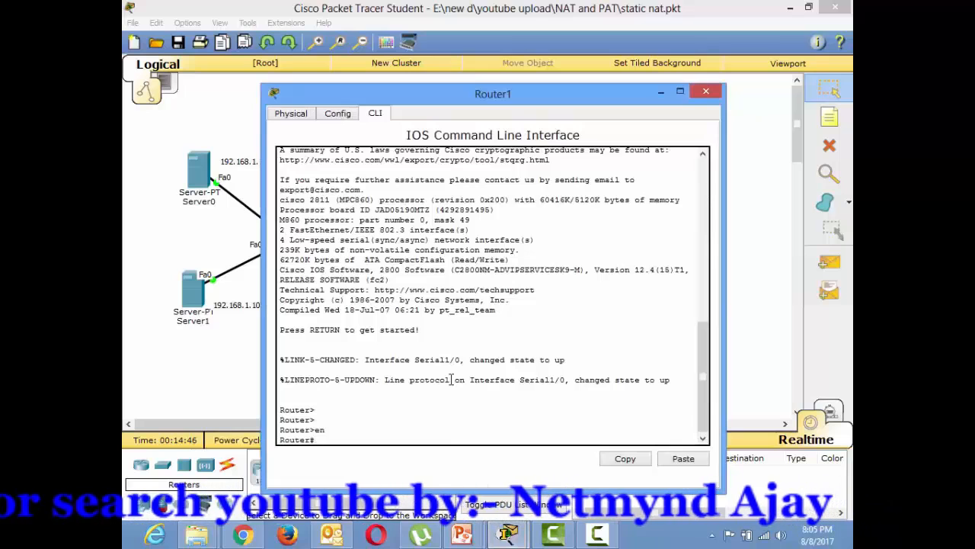
- Display Router1's running configuration and check the IP address assigned to interface Serial1/0
text(show run)
key(Tab)
key(Return)
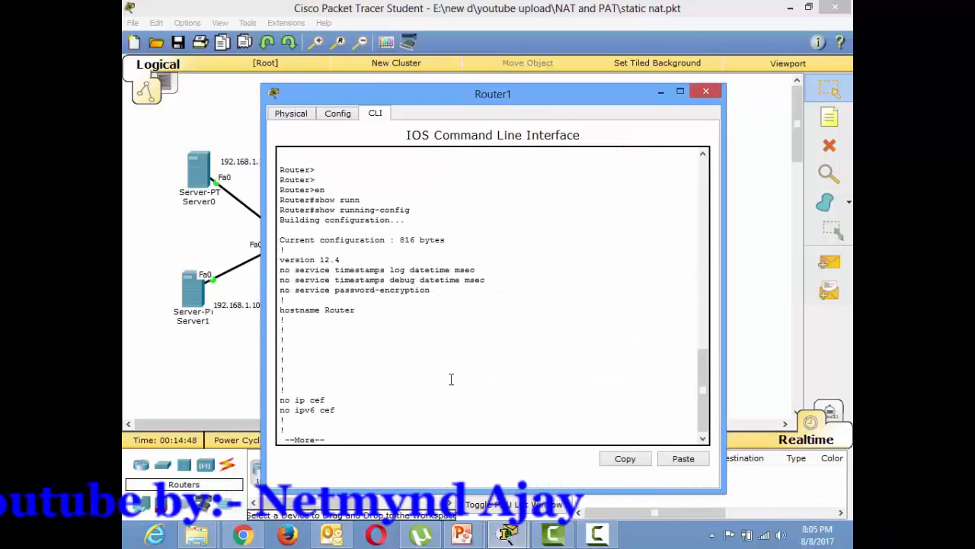
key(space)
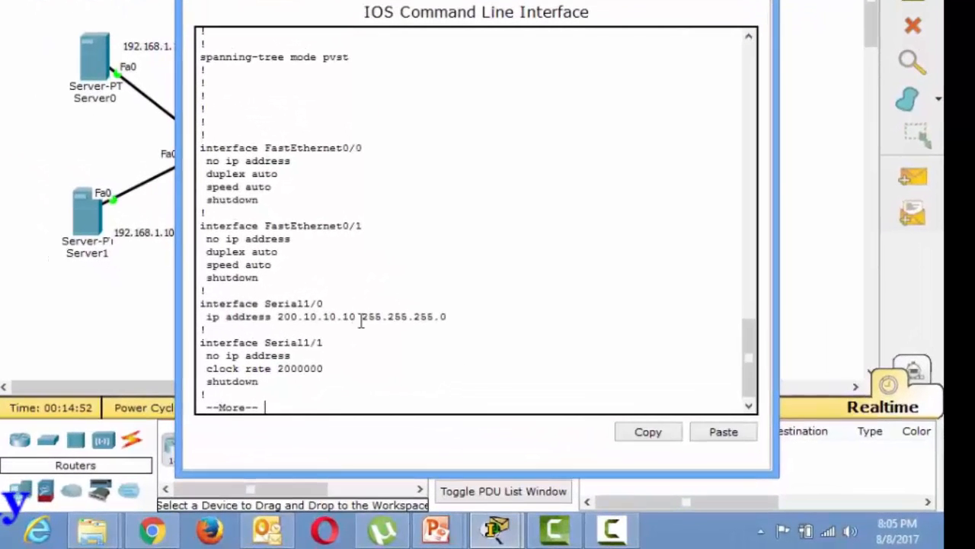
drag(395, 365, 343, 364)
drag(289, 312, 284, 313)
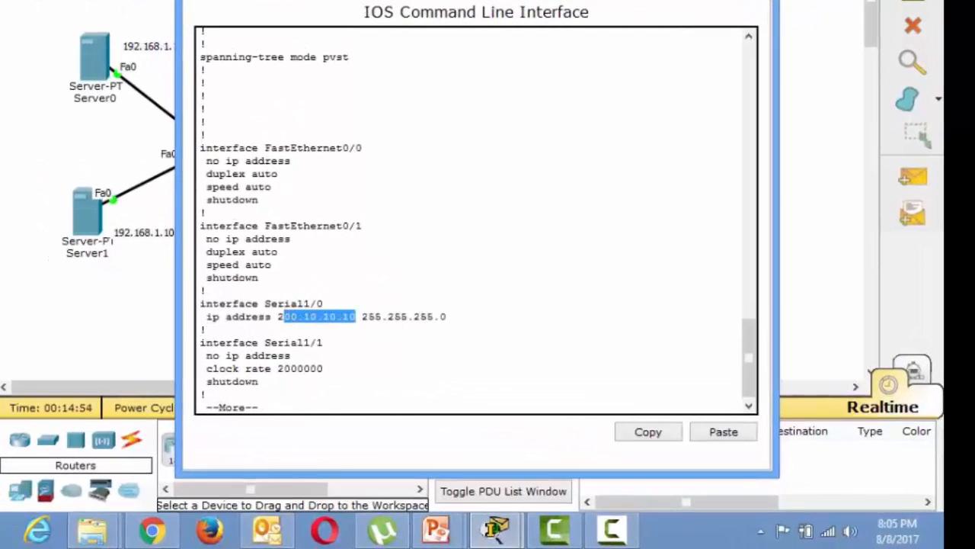
click(720, 3)
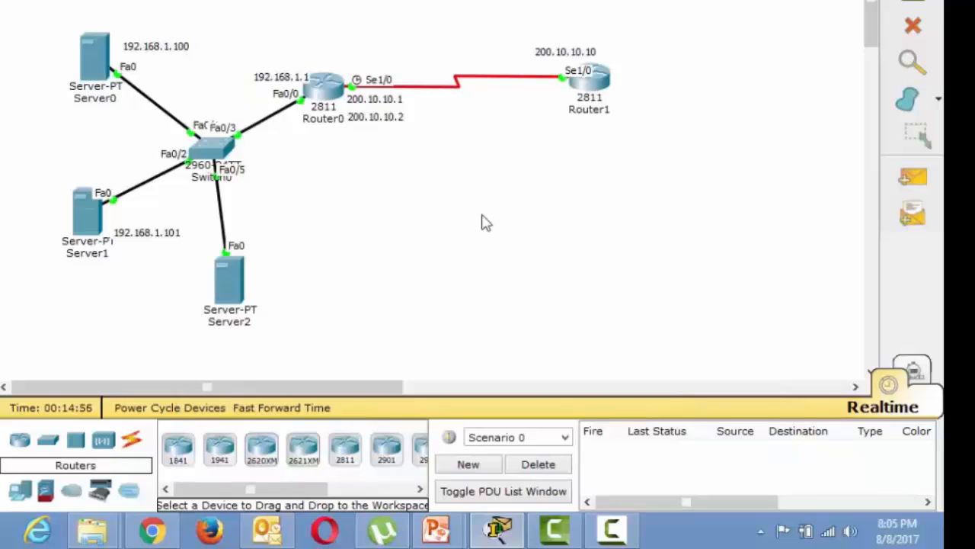
mouse_move(423, 138)
mouse_down()
mouse_move(338, 82)
mouse_move(410, 137)
mouse_up()
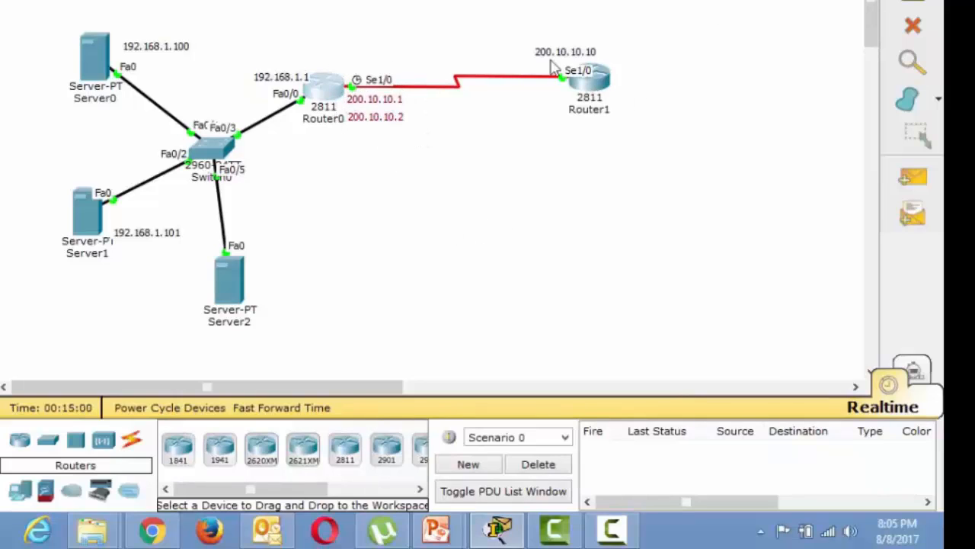
drag(542, 18, 629, 167)
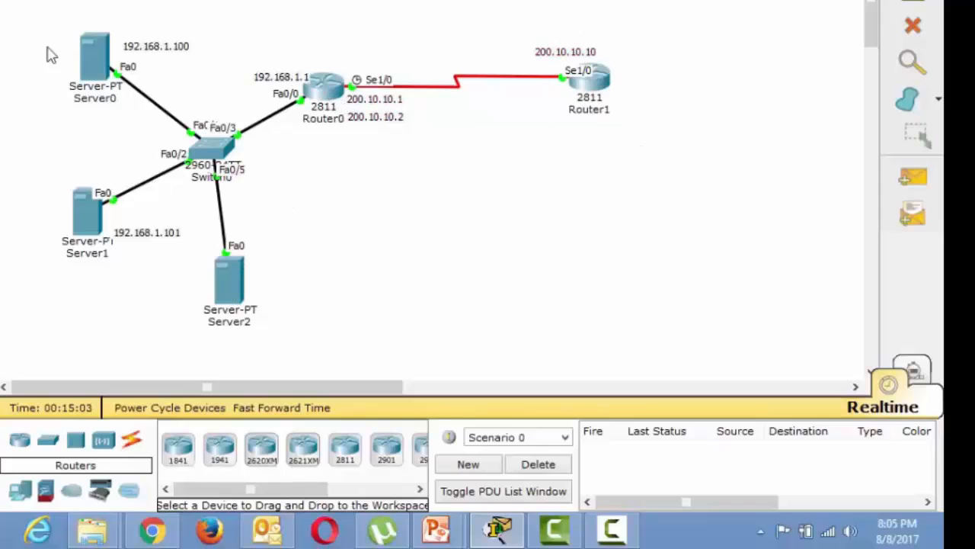
drag(44, 6, 273, 333)
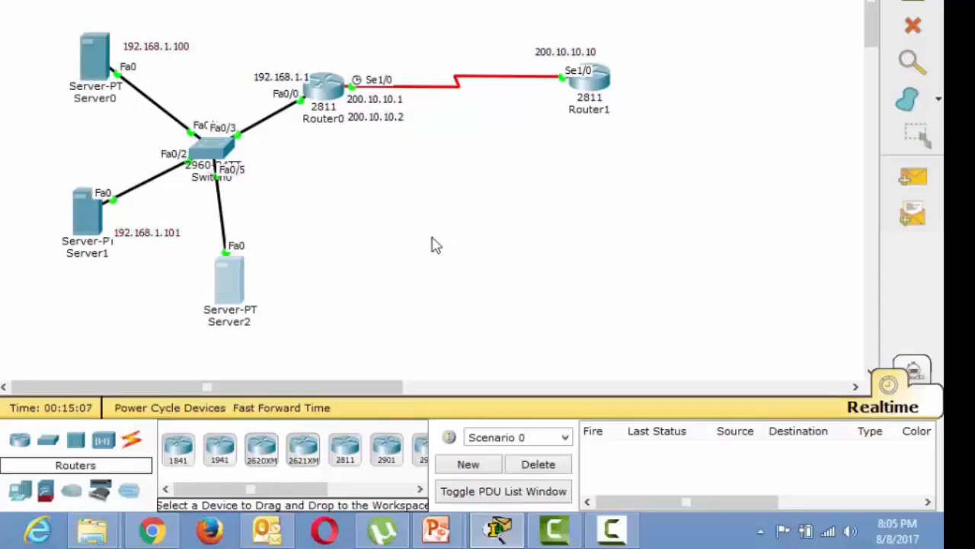
- Look up the static IP address in Server2's IP configuration
click(232, 279)
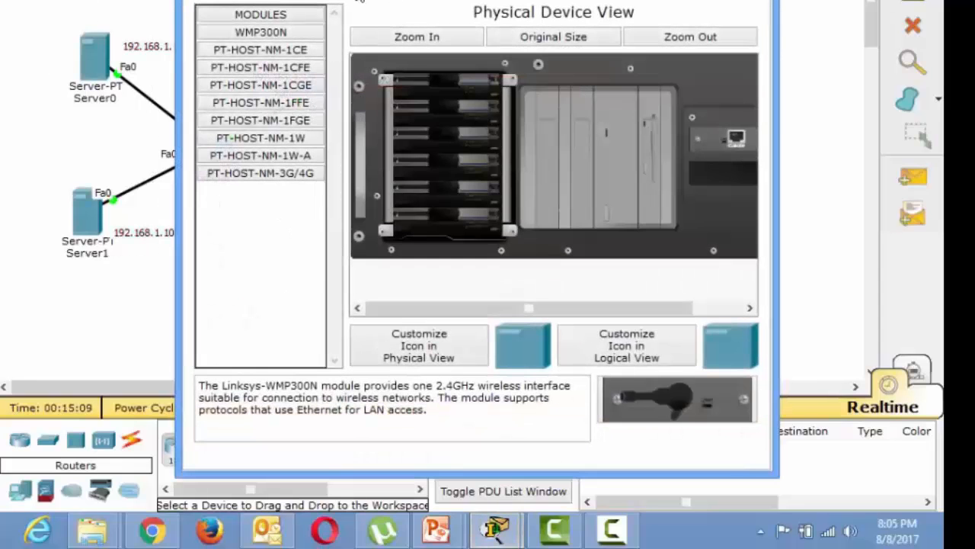
click(381, 2)
click(247, 53)
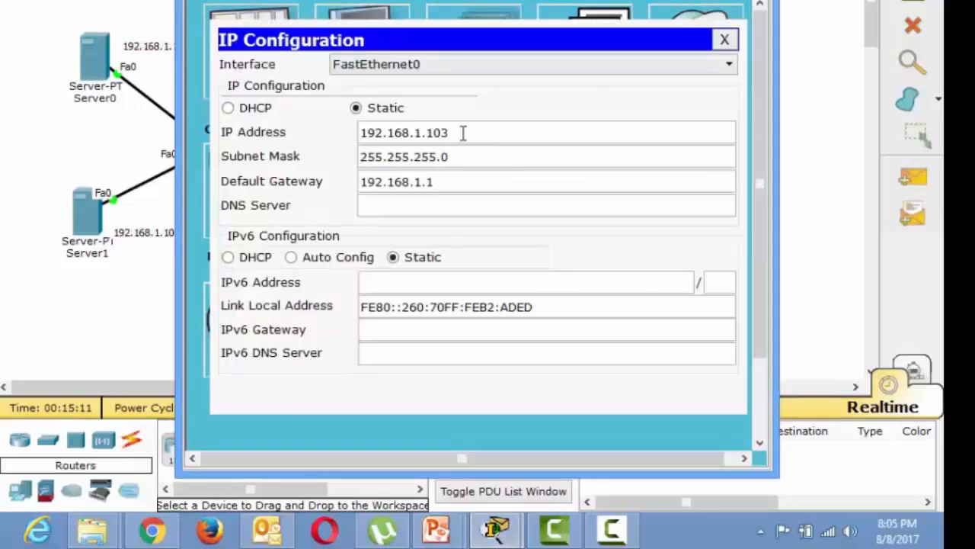
drag(462, 132, 333, 145)
click(761, 0)
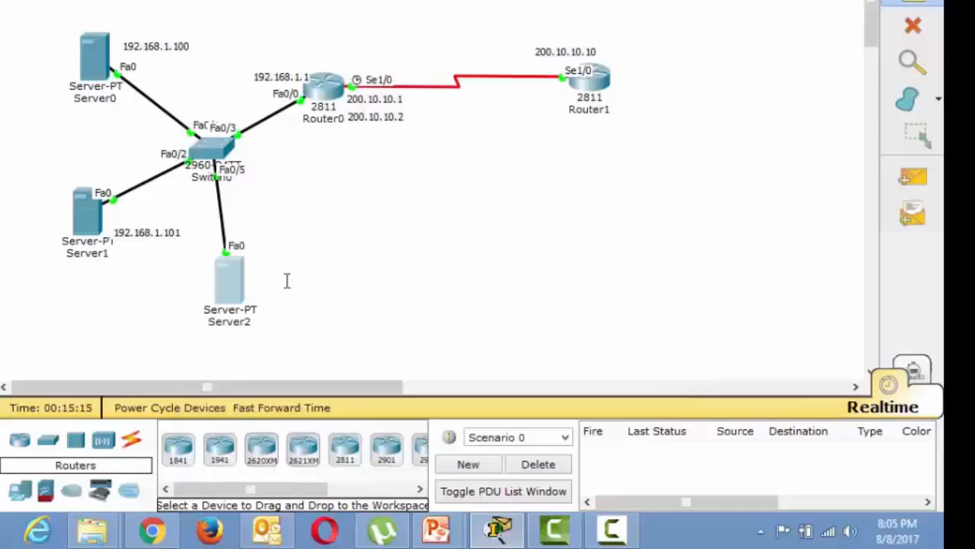
- Add a text note reading 192.168.10.103 beside Server2 in the topology
click(259, 284)
text(192.)
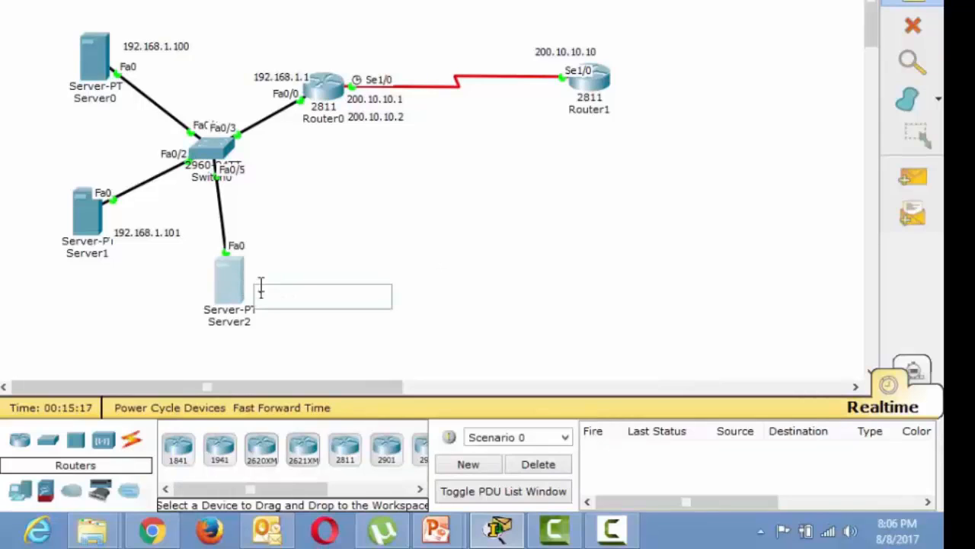
text(168.10.103)
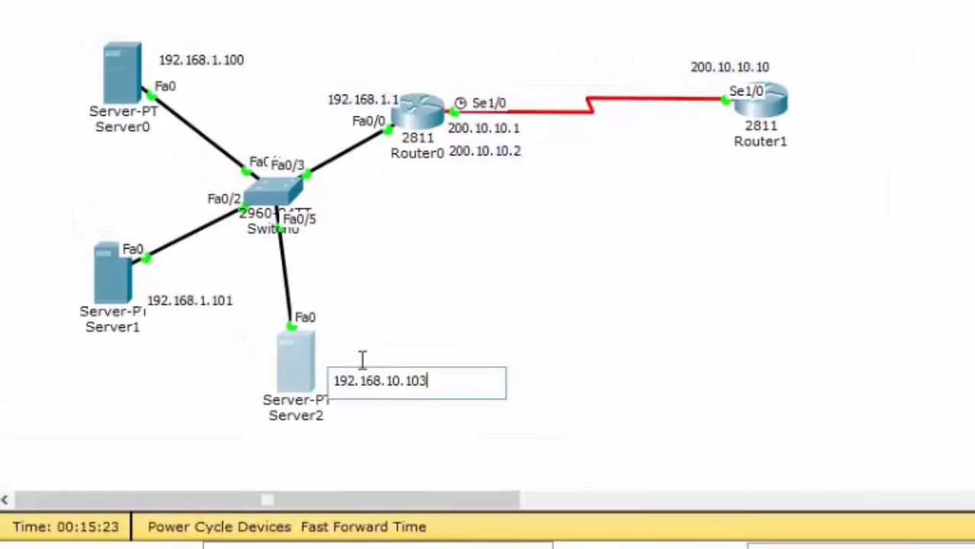
key(BackSpace)
text(3)
click(739, 400)
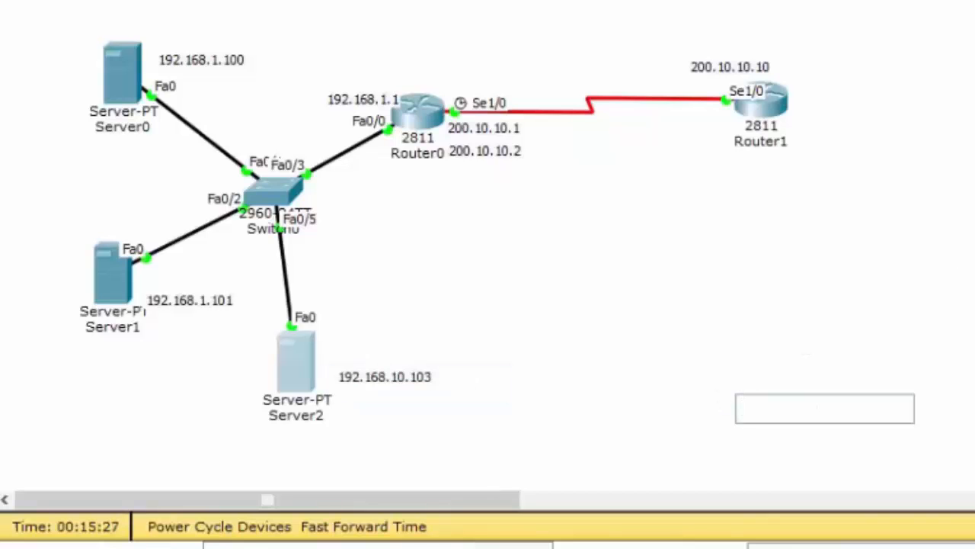
- Recheck Server2's IP address, subnet mask and default gateway against its note
click(309, 342)
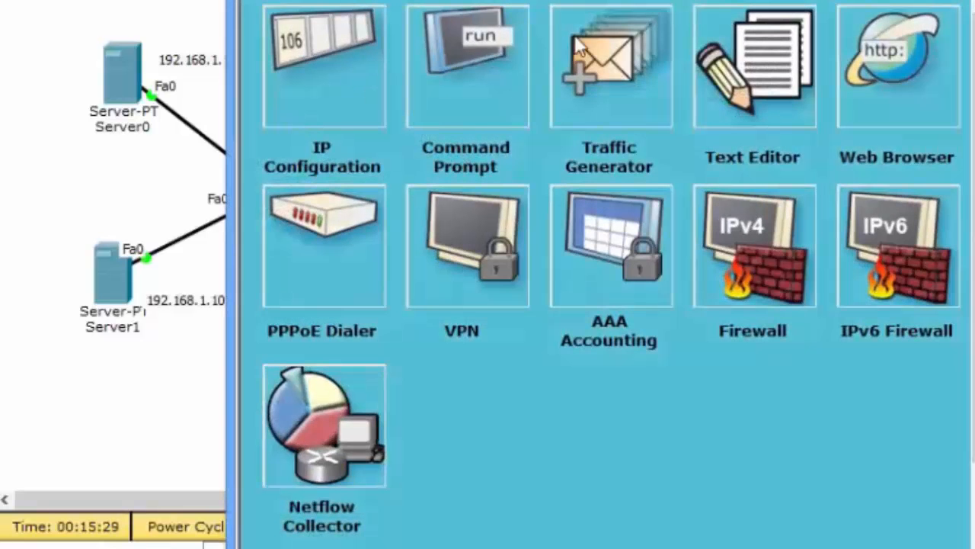
click(496, 66)
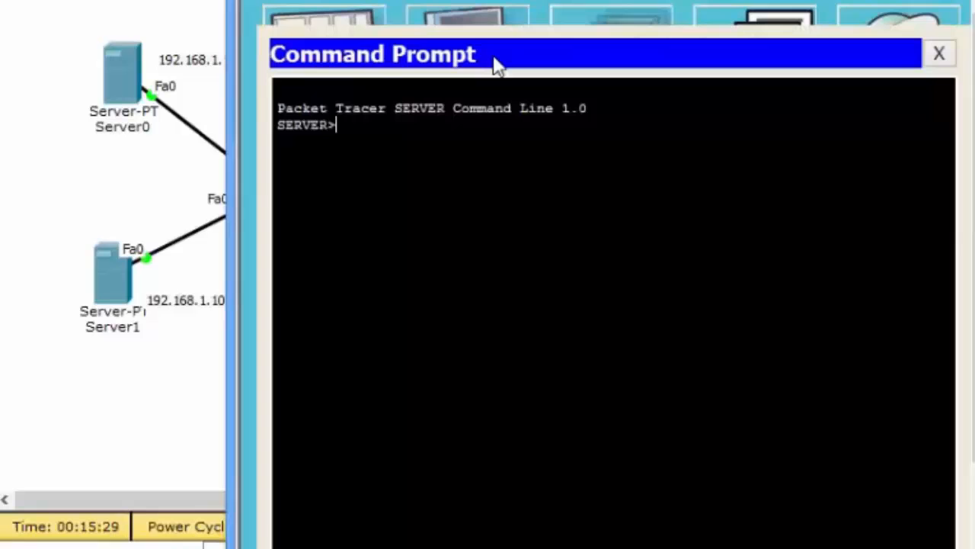
click(937, 55)
click(278, 53)
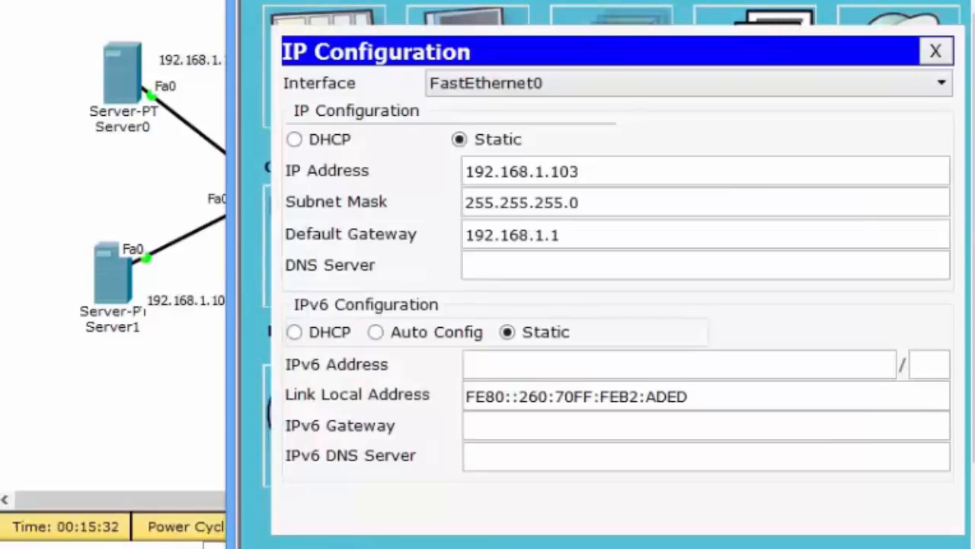
click(800, 4)
- Check the IP address, subnet mask and default gateway configured on Server0
click(138, 52)
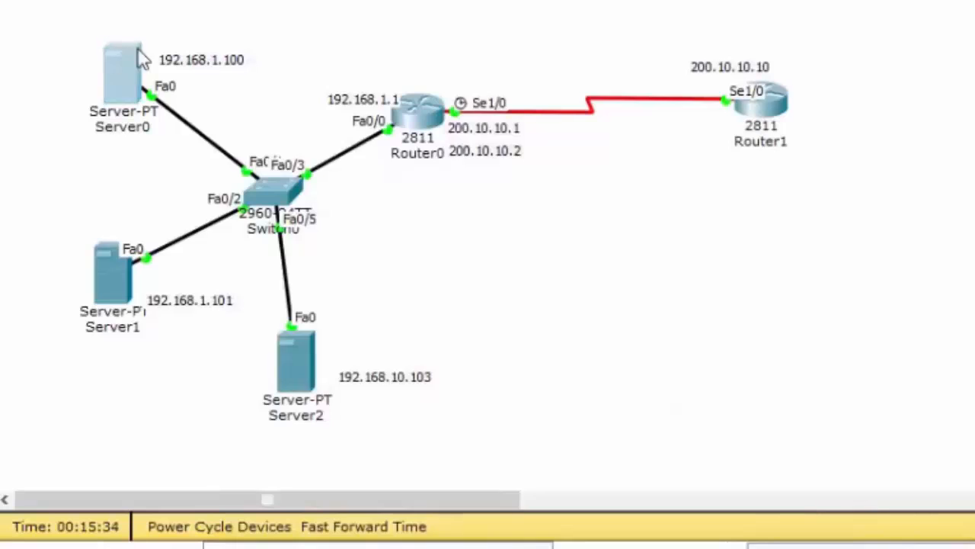
click(547, 12)
click(421, 69)
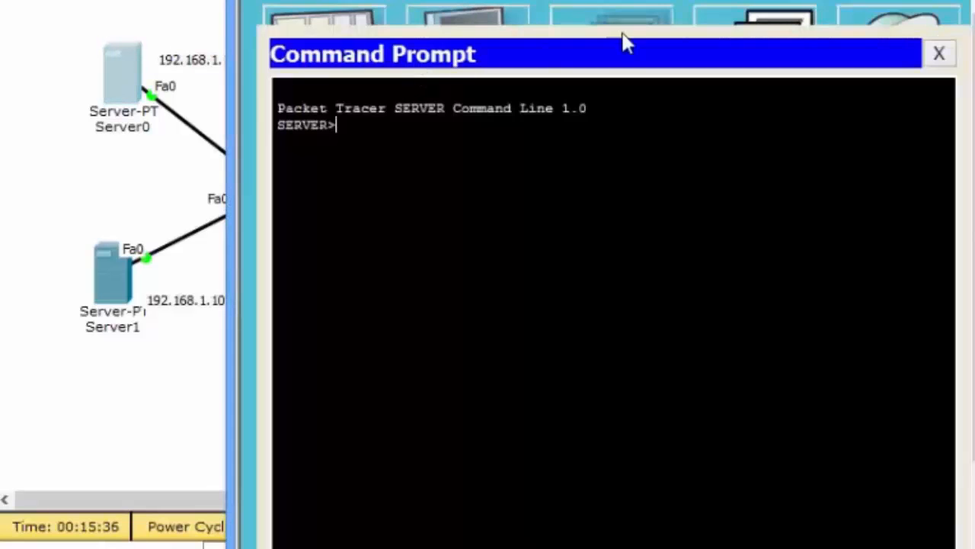
click(939, 53)
click(369, 39)
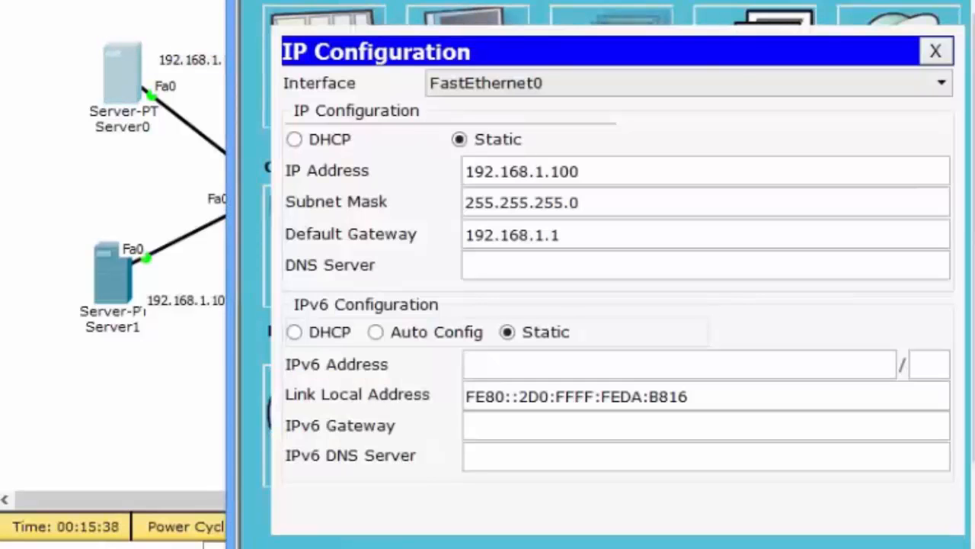
click(953, 3)
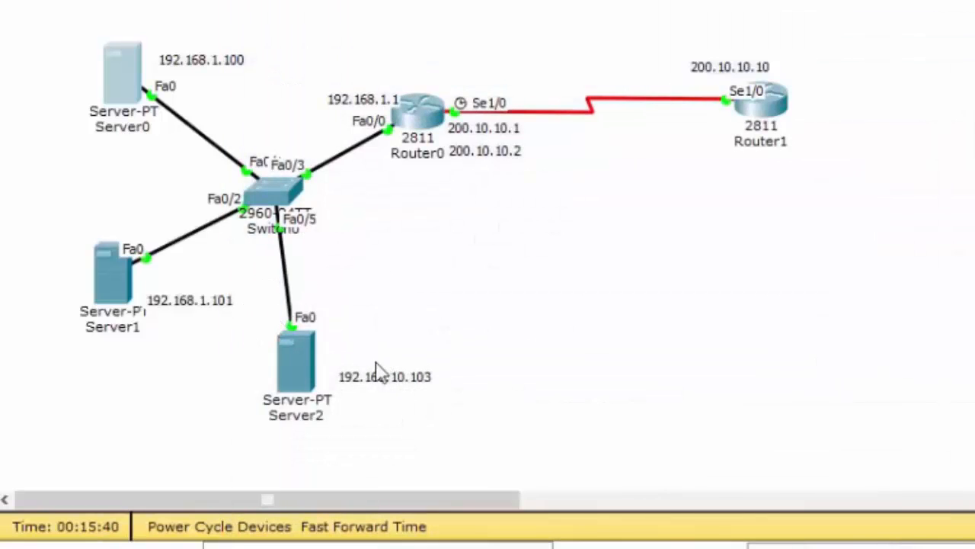
- Compare the IP configurations of Server2 and Server1, and inspect the address note beside Server2
click(309, 381)
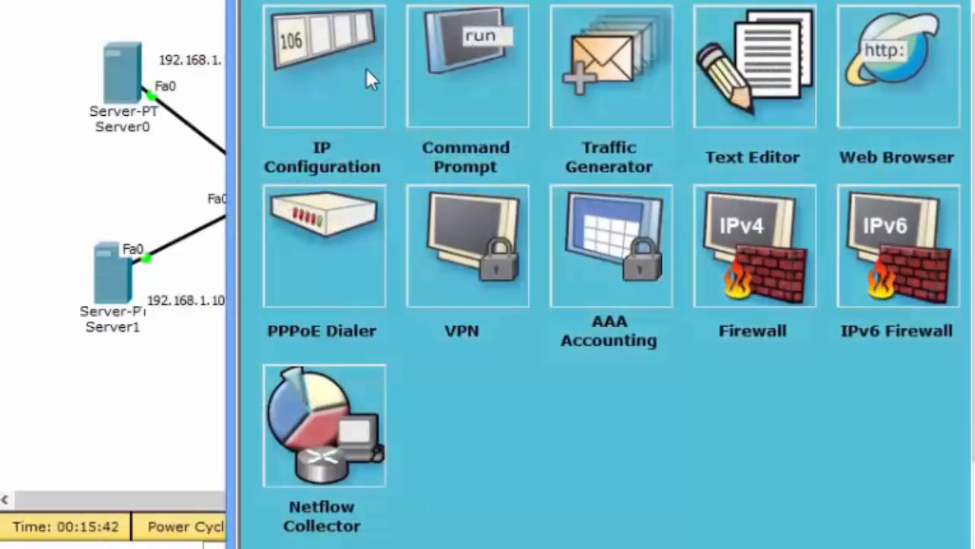
click(366, 72)
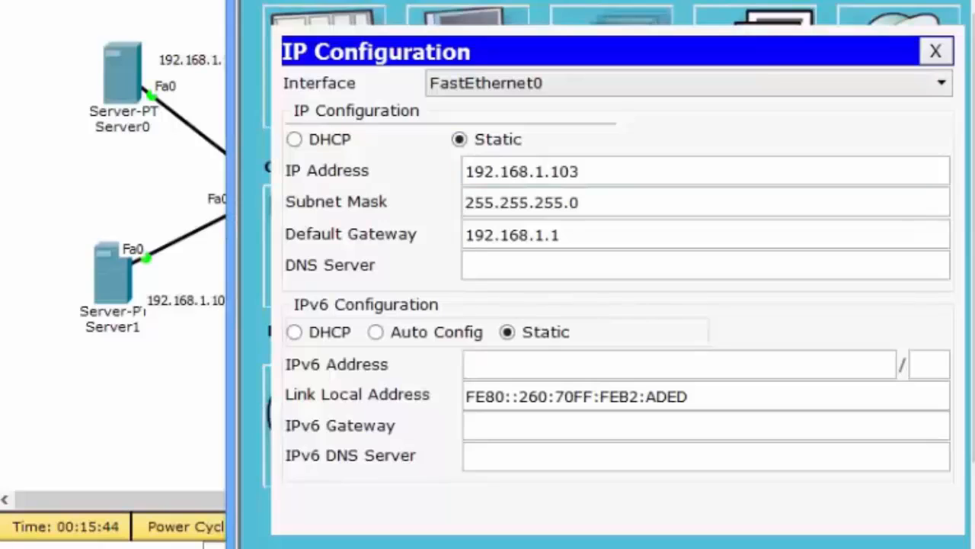
click(953, 3)
click(105, 274)
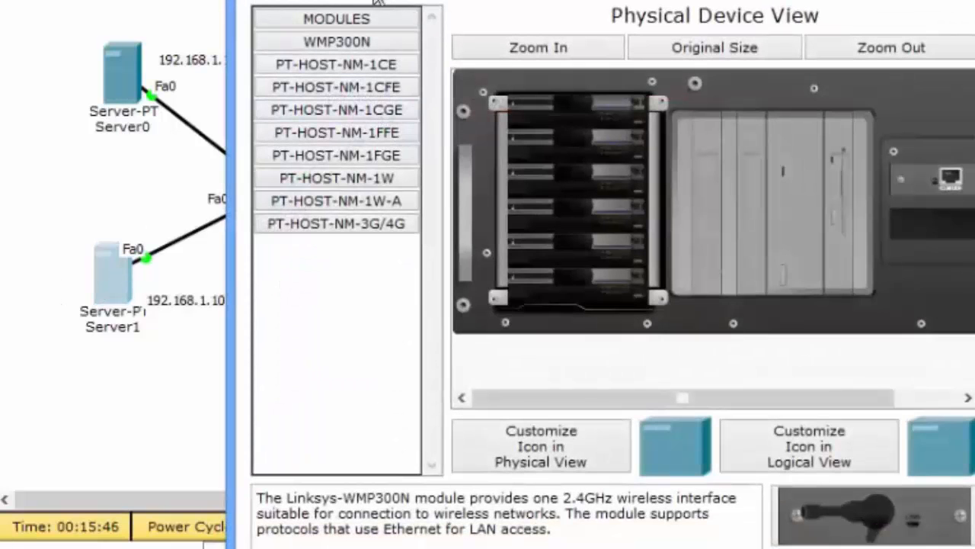
click(487, 2)
click(347, 44)
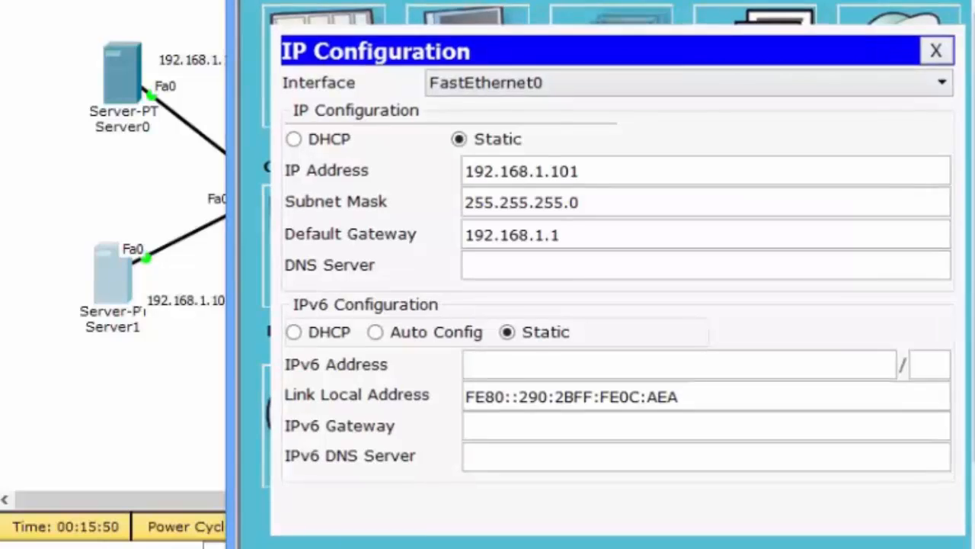
click(953, 3)
click(428, 379)
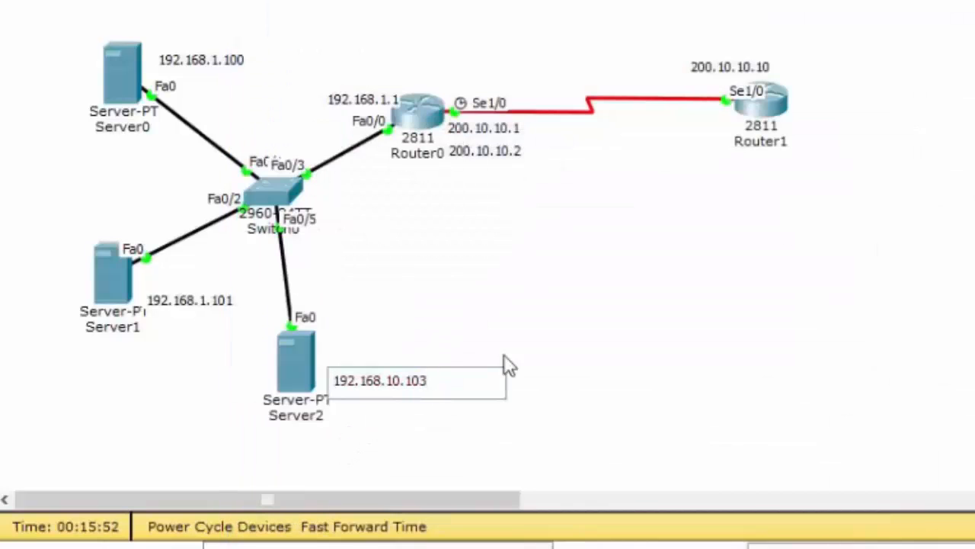
click(775, 224)
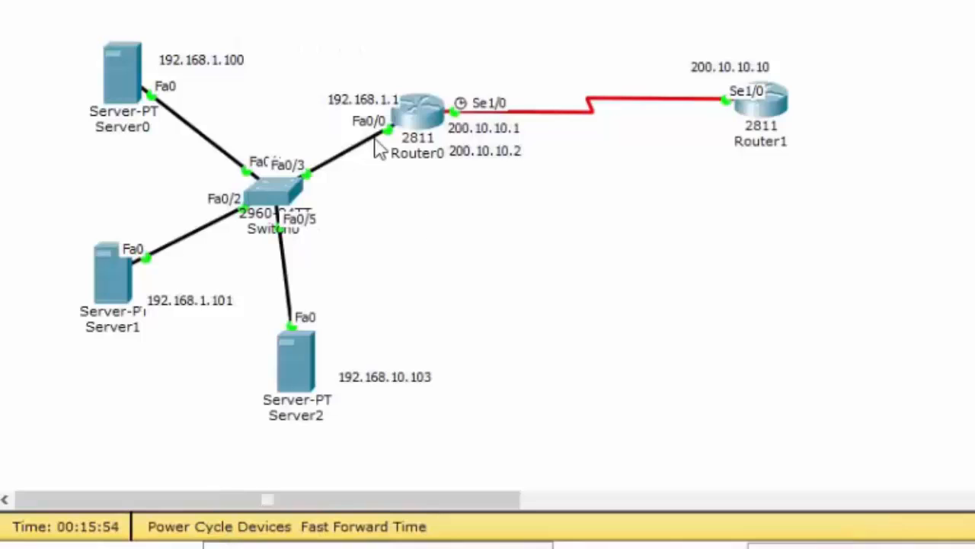
- Open Router0's command line beside the topology and enter global configuration mode
click(419, 131)
drag(363, 1, 636, 2)
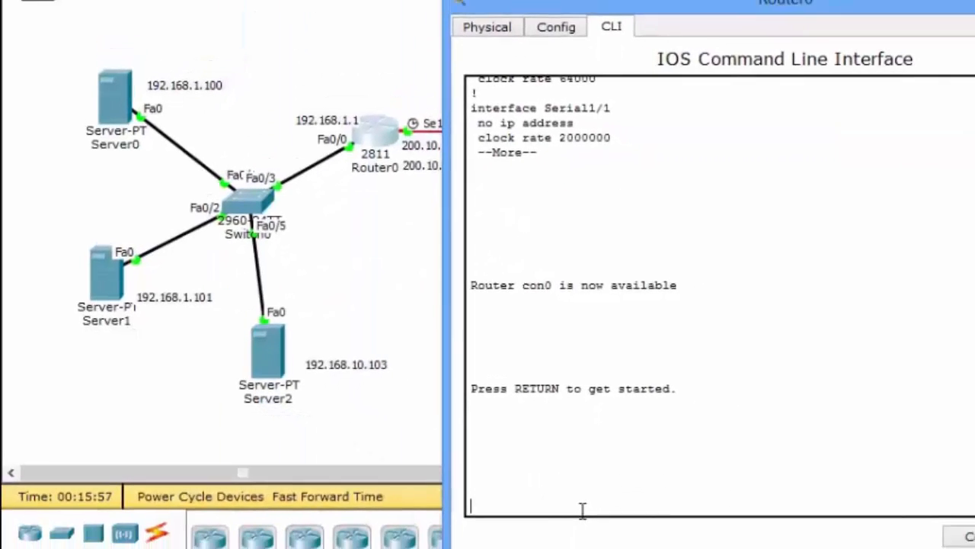
key(Return)
key(Return)
key(Return)
text(en)
key(Return)
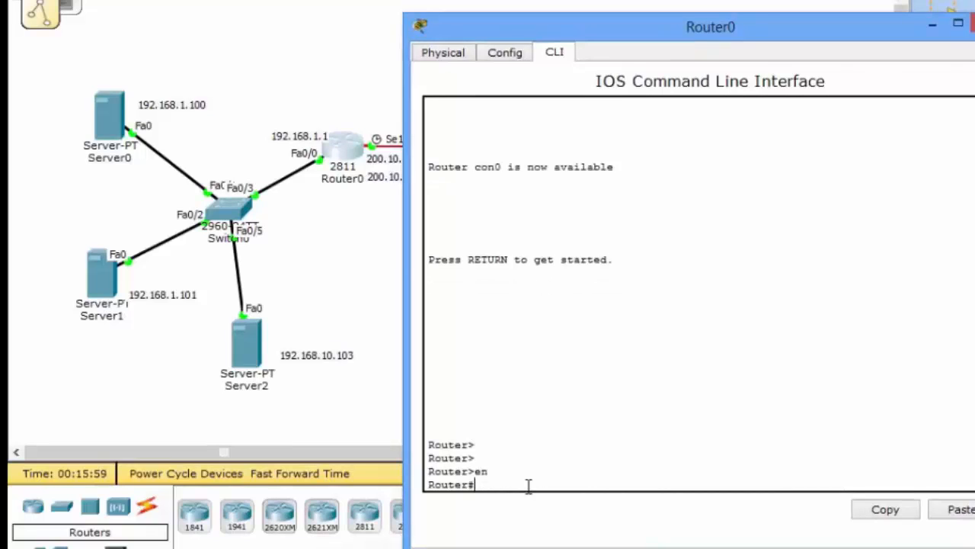
text(conf )
text(t)
key(Return)
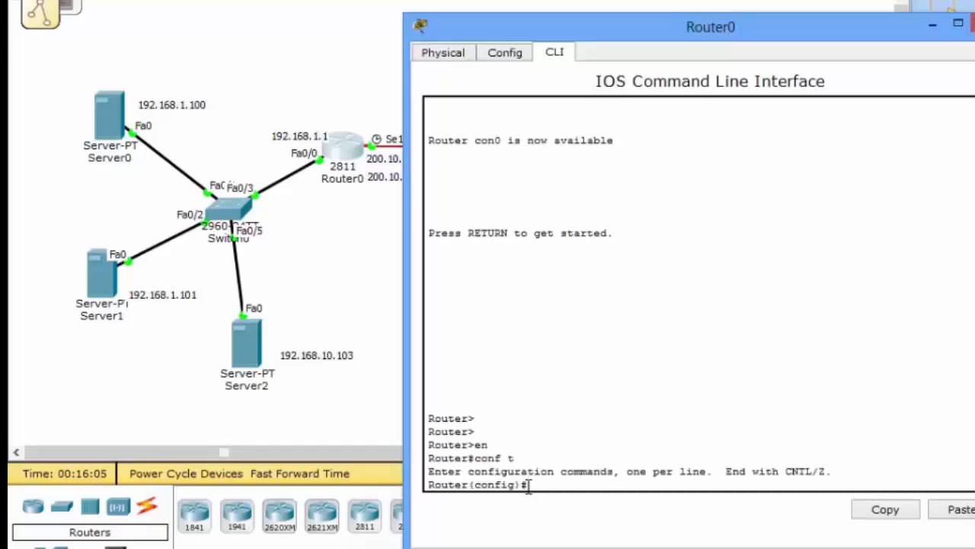
- Begin a permit entry for access list 10 on Router0 and display the available source address options
text(acce)
key(Tab)
key(Tab)
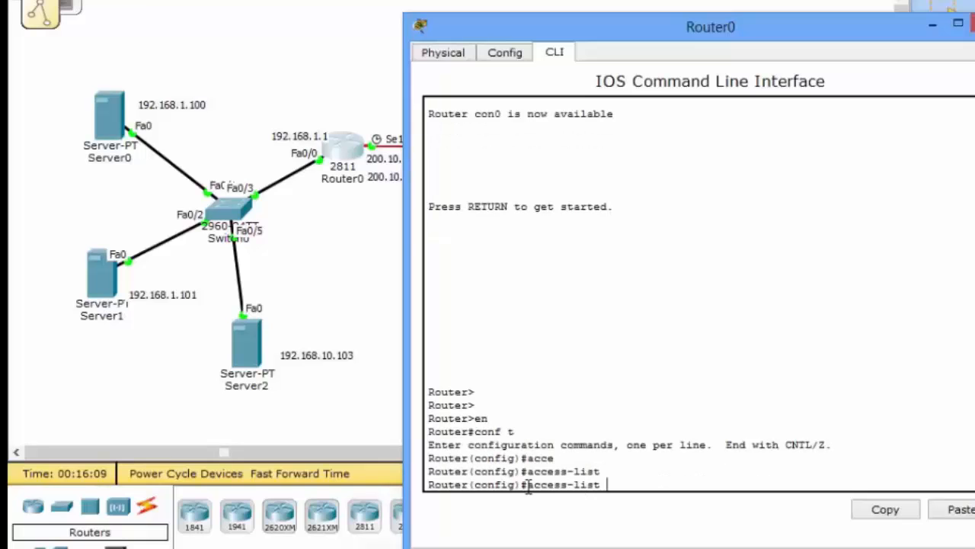
text(10 permit)
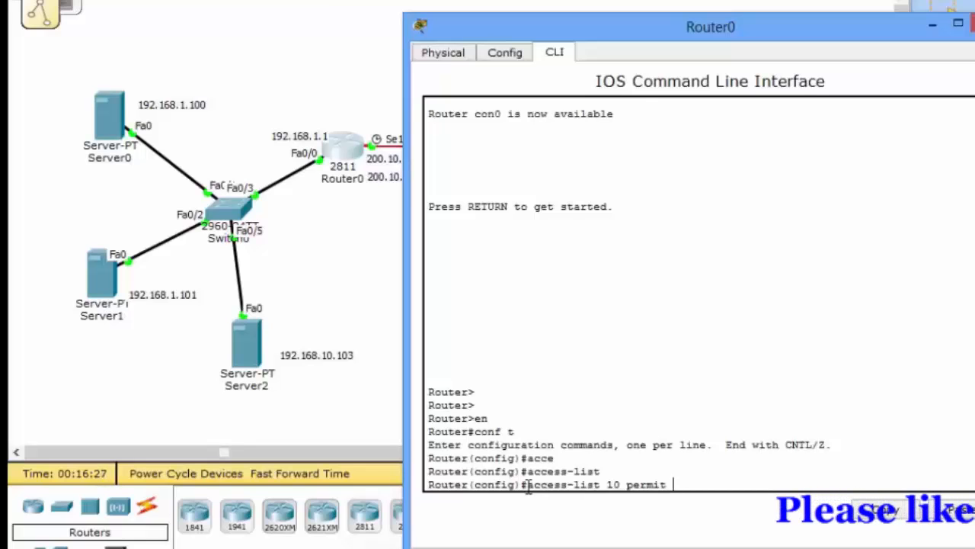
text(?)
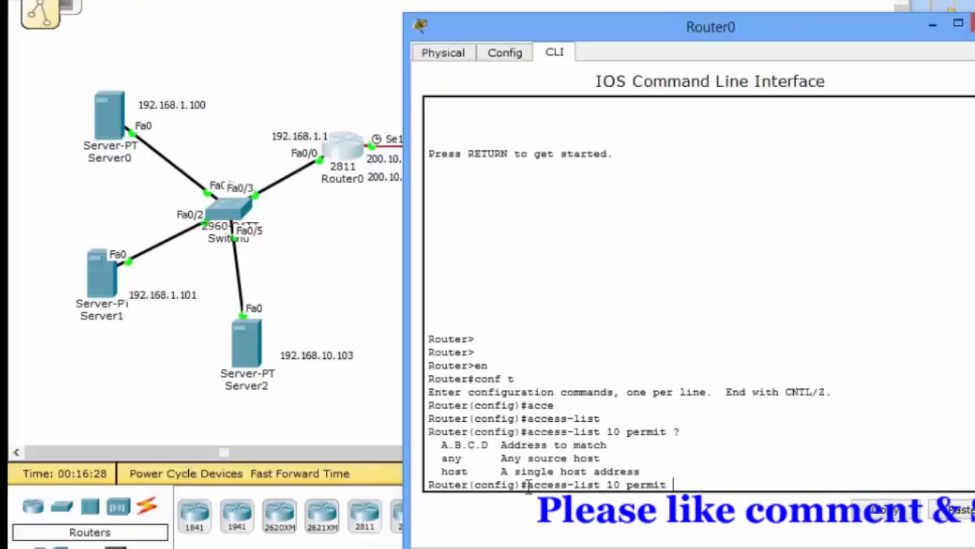
text(192.)
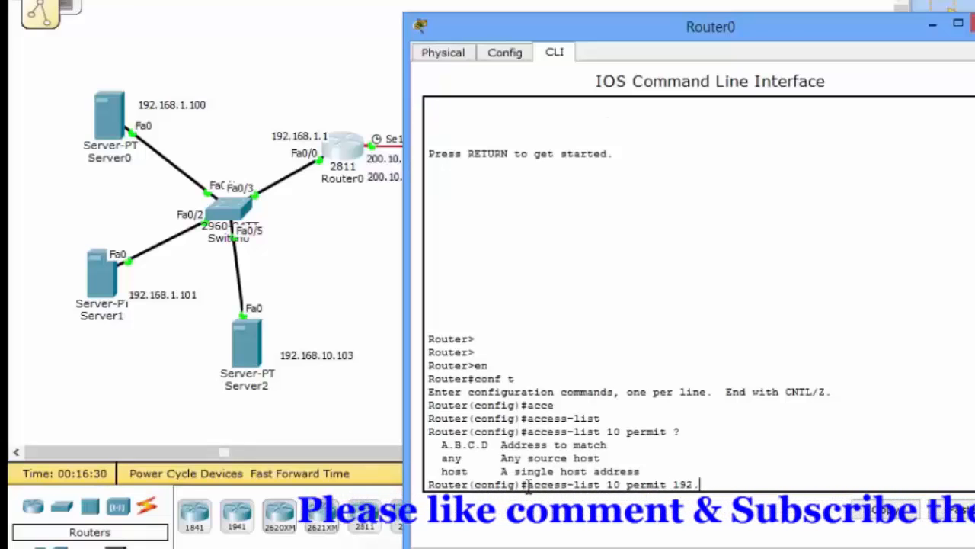
text(1681.0)
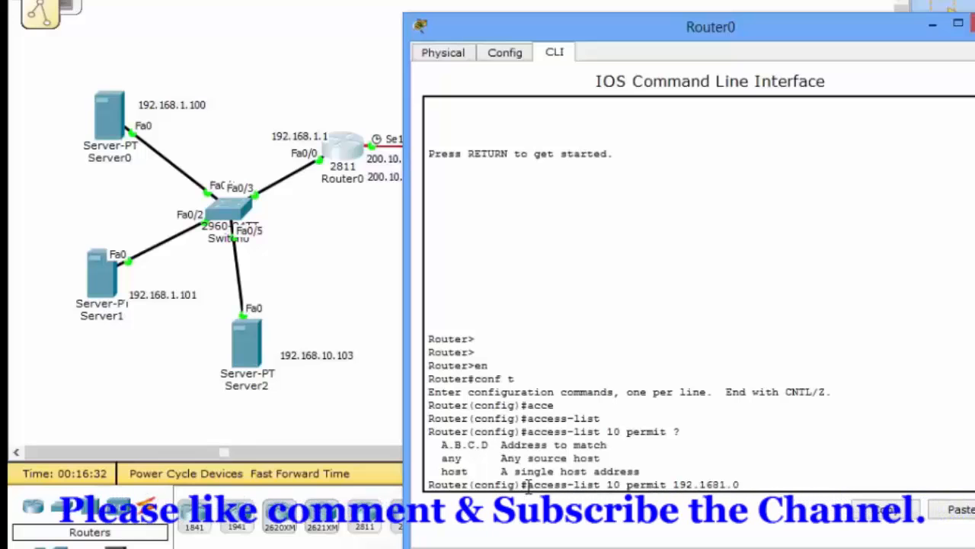
text( 0.0)
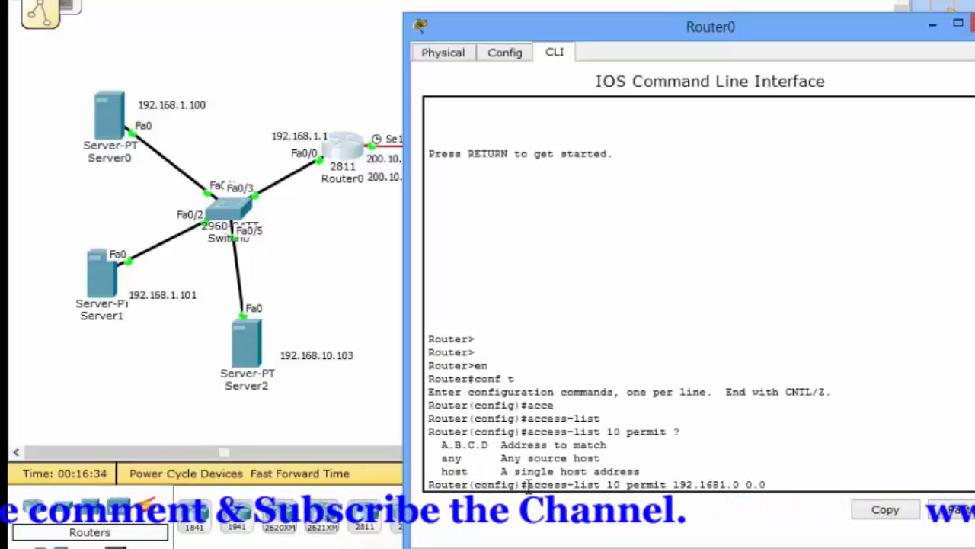
text(.0.255)
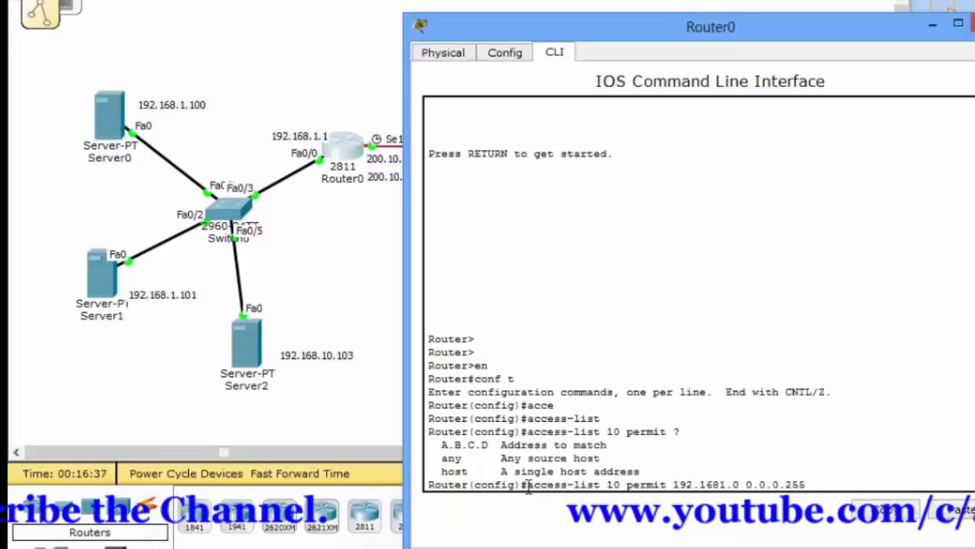
- Complete the access list 10 entry to permit network 192.168.1.0 with wildcard mask 0.0.0.255, correcting any mistyped address
key(Return)
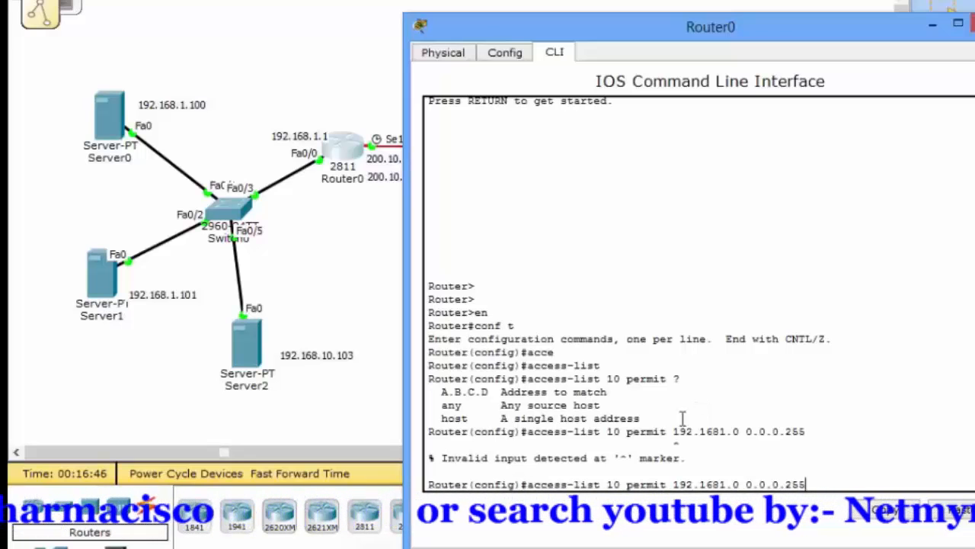
click(723, 486)
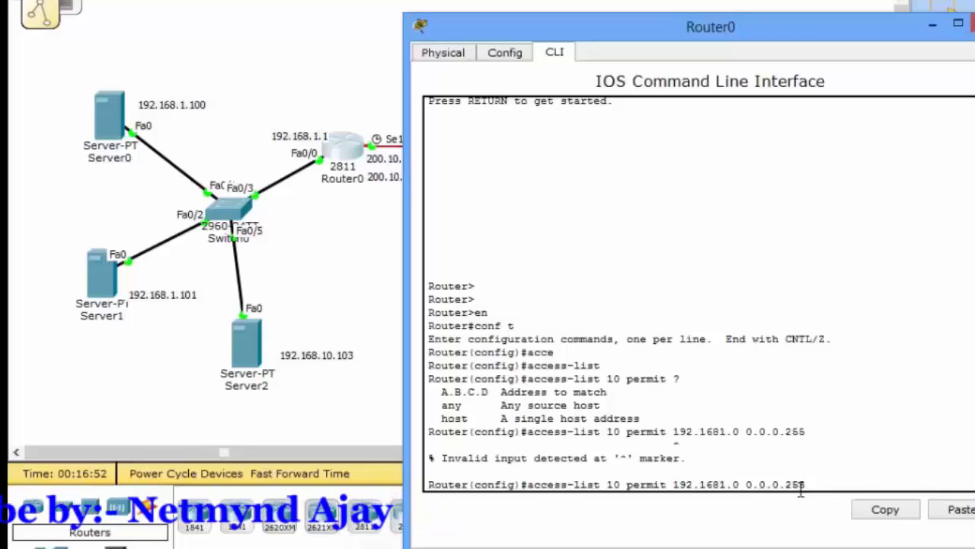
text(.)
key(Return)
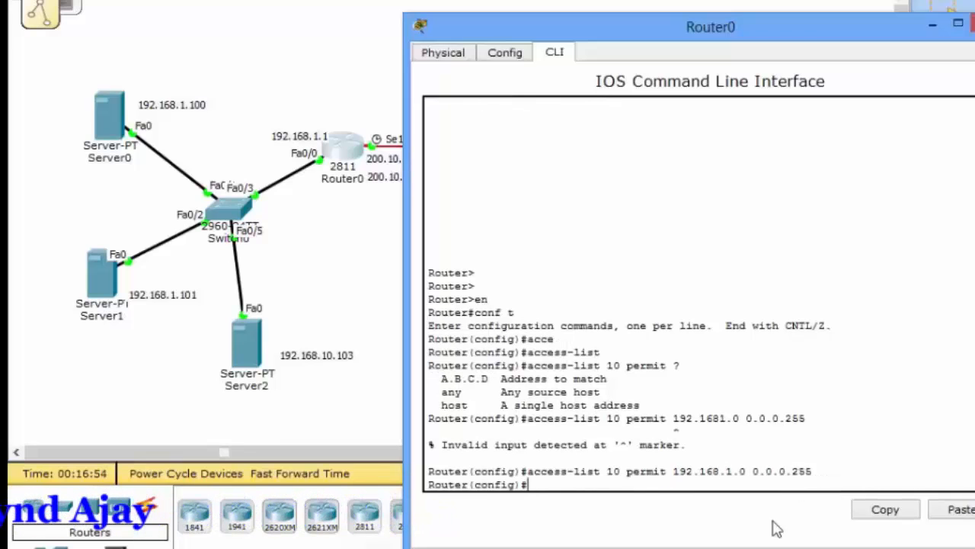
drag(813, 470, 573, 495)
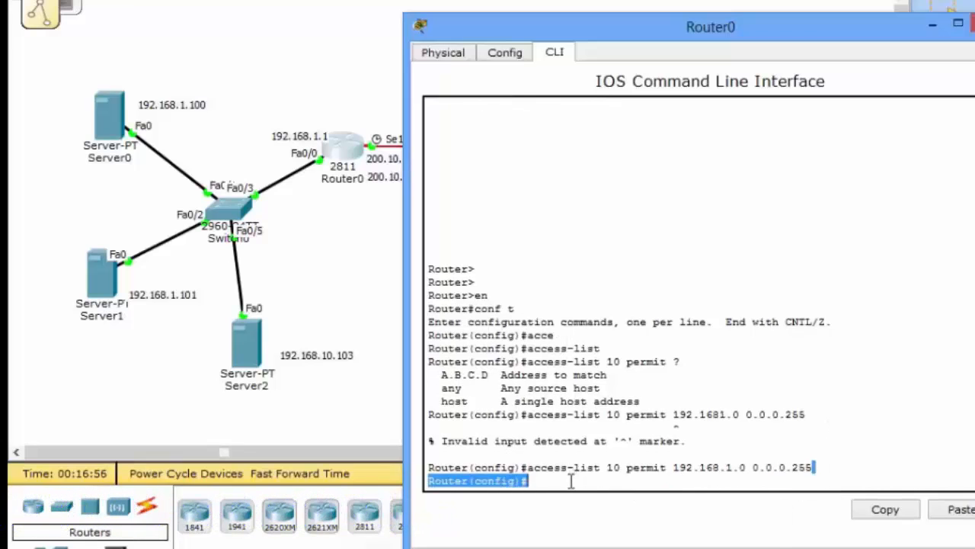
click(570, 481)
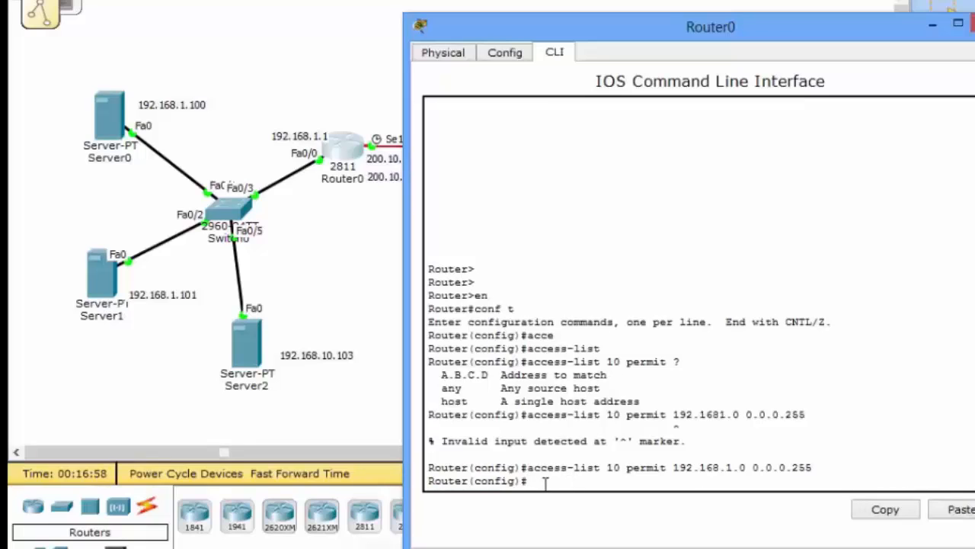
- Begin defining a NAT pool named netmynd and check which argument must follow the name
text(ip nat pool)
key(Tab)
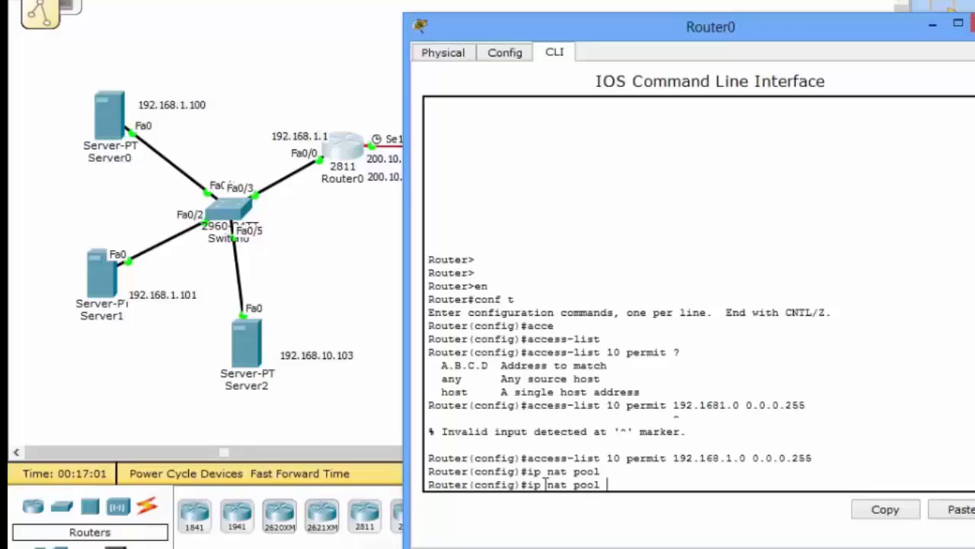
text(netmynd ?)
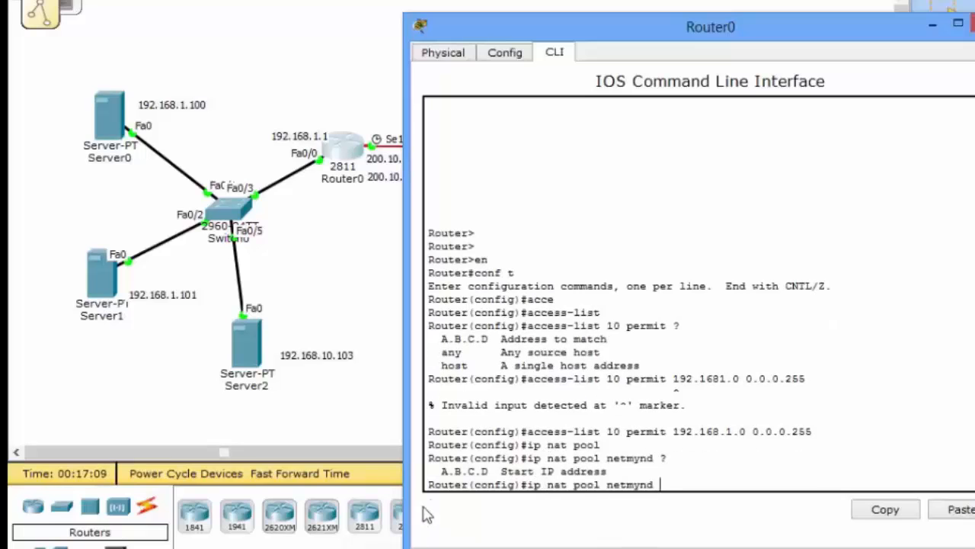
drag(497, 471, 639, 468)
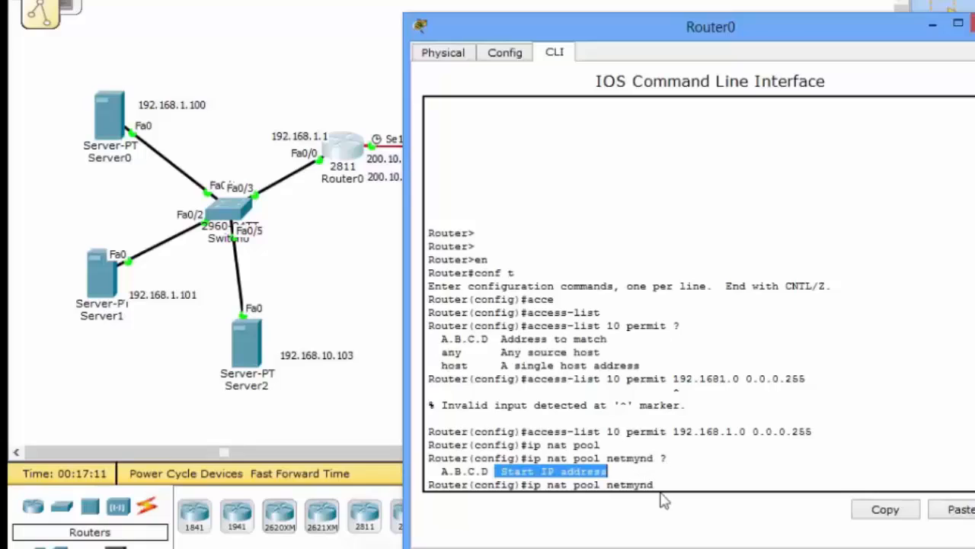
click(666, 485)
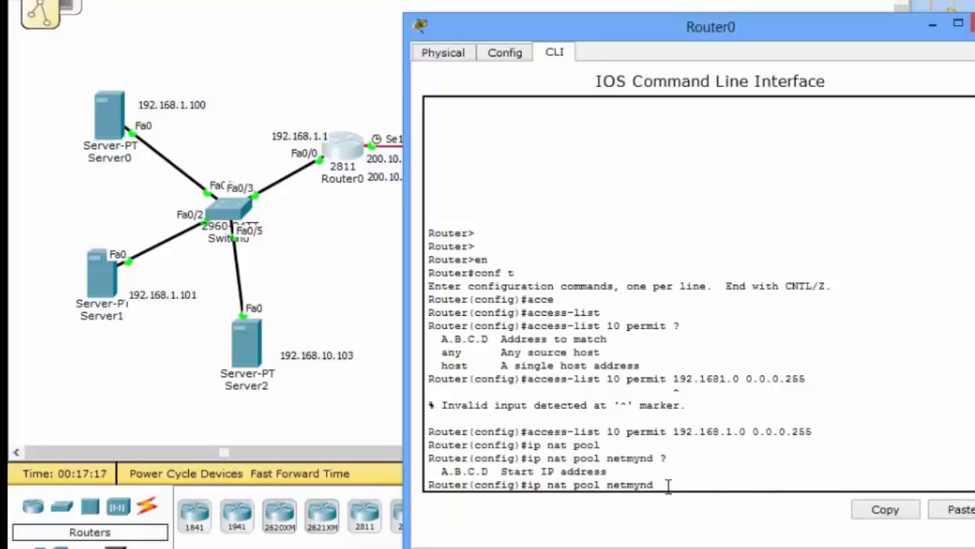
- Give the netmynd pool command start address 200.10.10.1 and end address 200.10.10.2, and check the remaining argument
text(200.10.10.1)
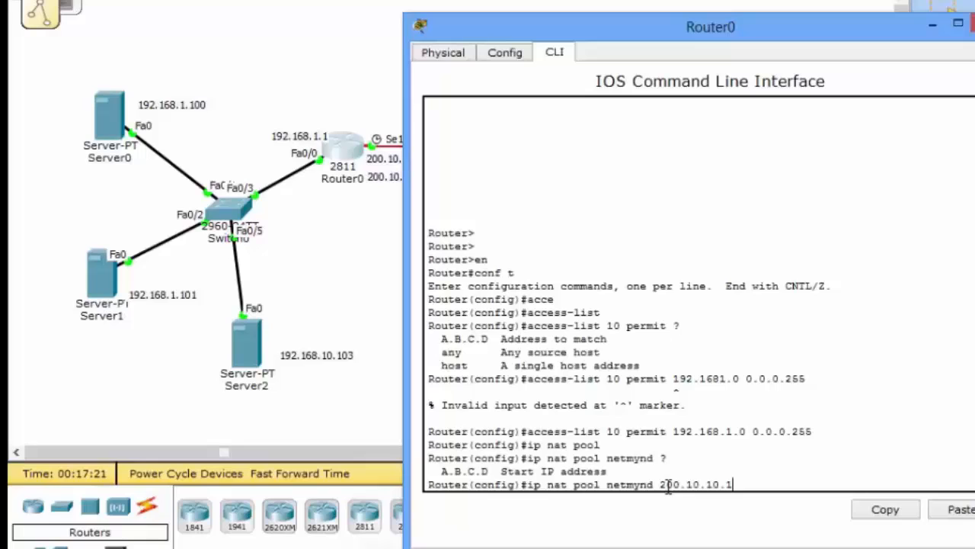
text( ?)
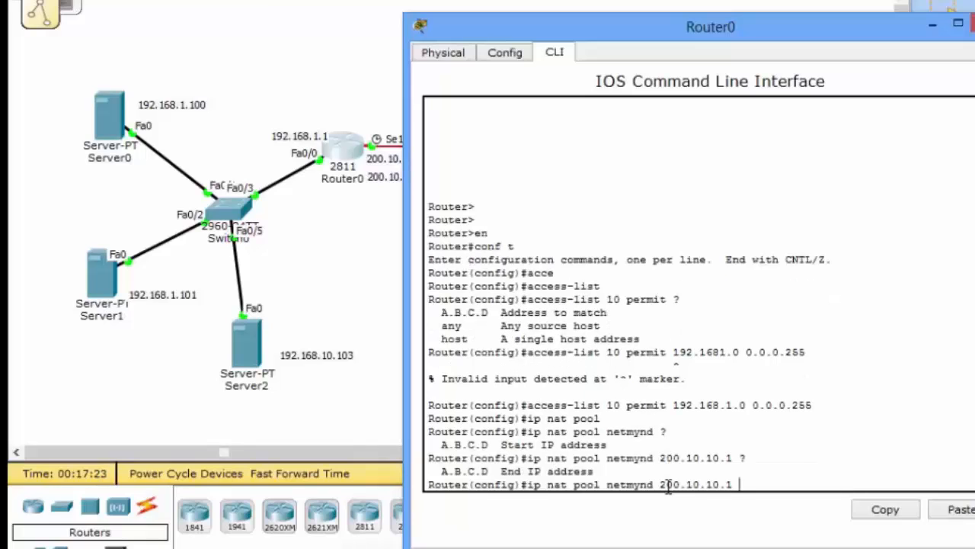
drag(595, 471, 450, 462)
click(764, 483)
text(200.10.10.2)
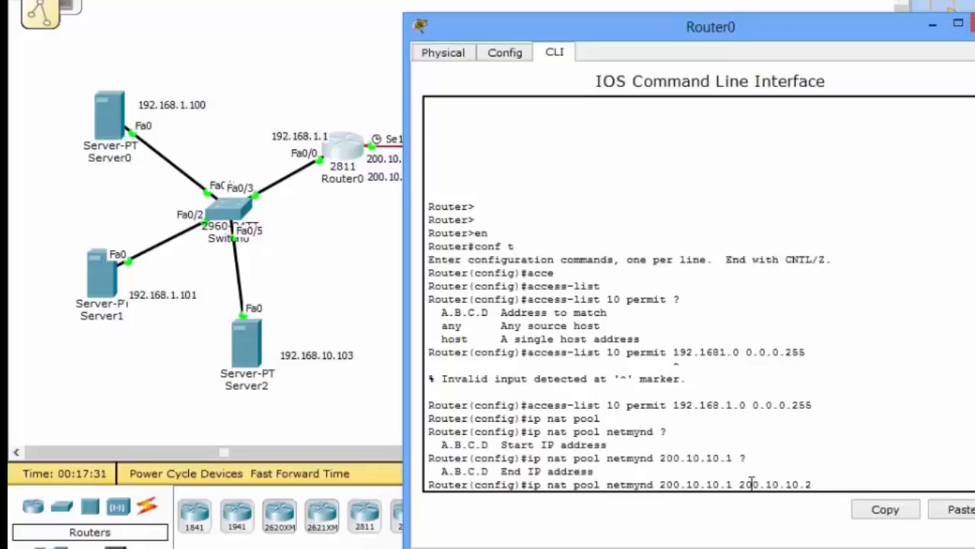
text( ?)
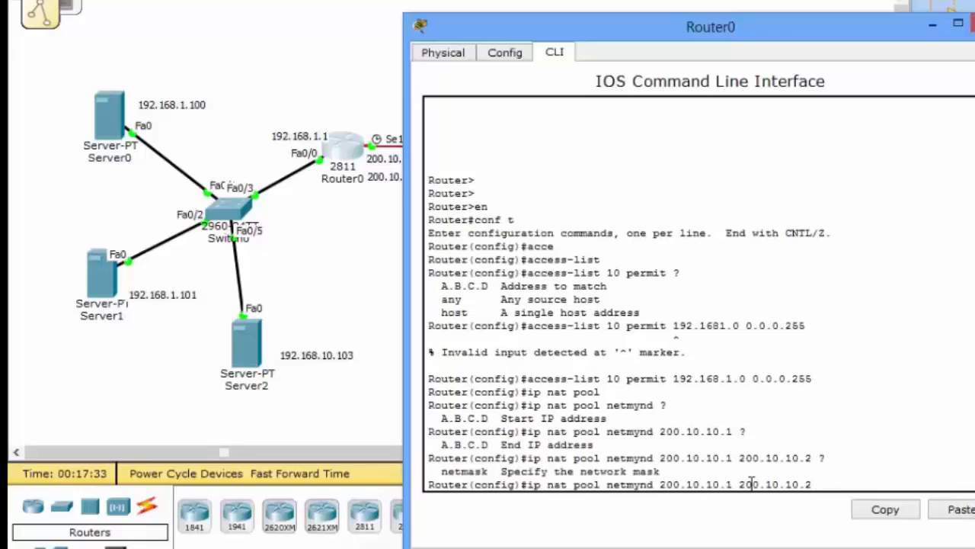
text(netmask)
- Finish the netmynd pool definition with netmask 255.255.255.252 and submit it
text(255.255.255.252)
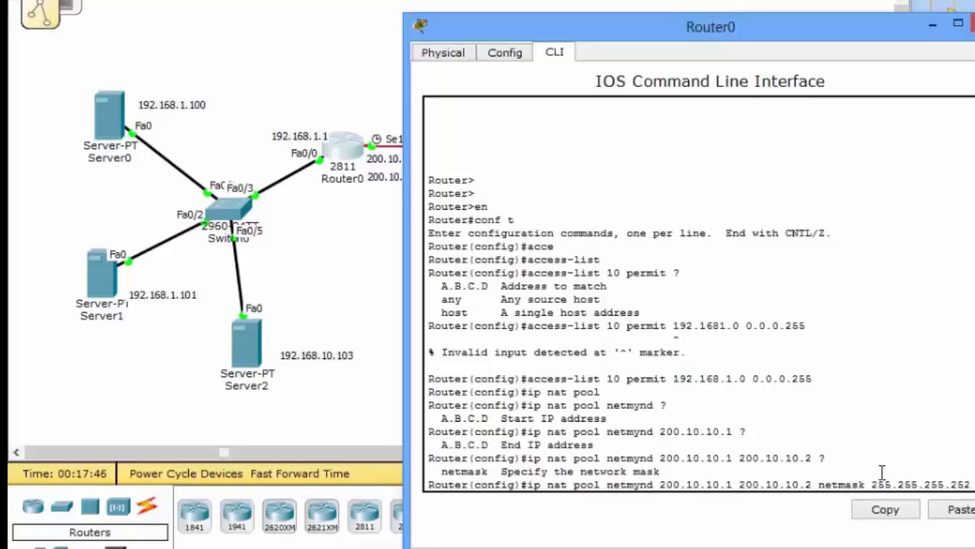
key(Return)
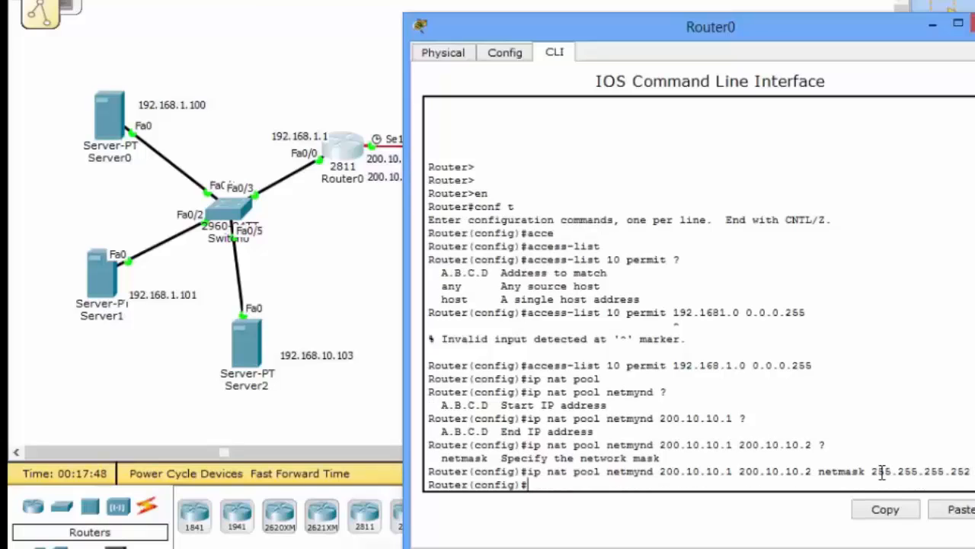
- Maximize Router0's window, begin an ip nat inside source command and display its source options
click(958, 23)
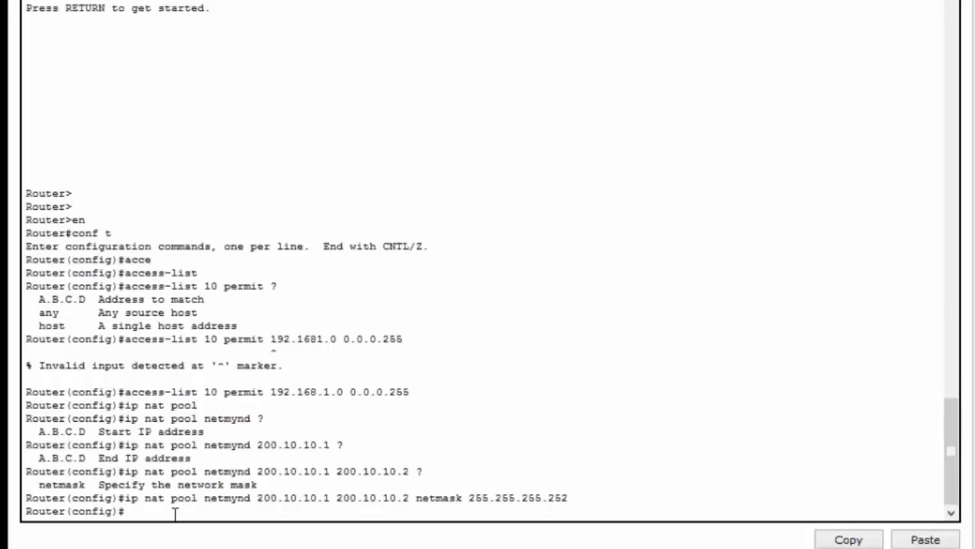
text(ip nat ins)
text(ide s)
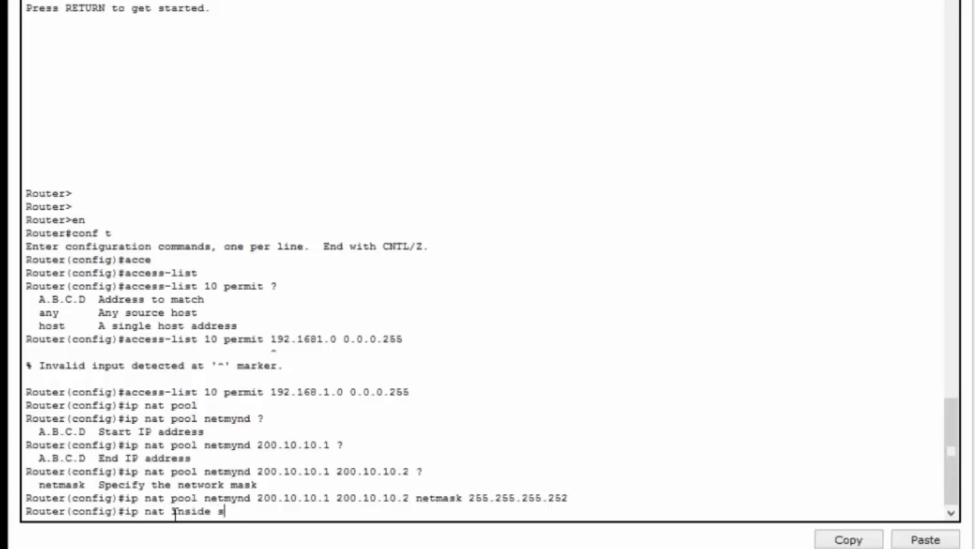
text(our)
key(Tab)
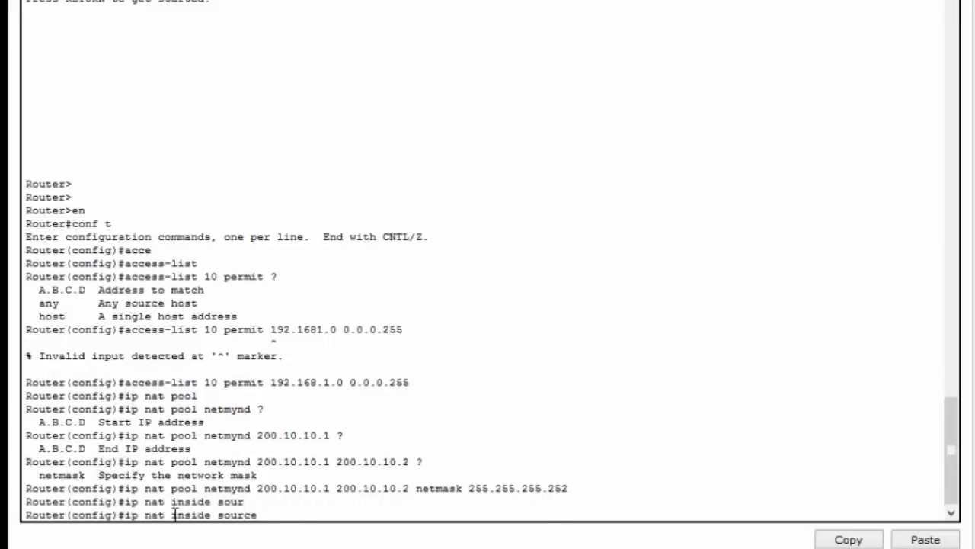
text(?)
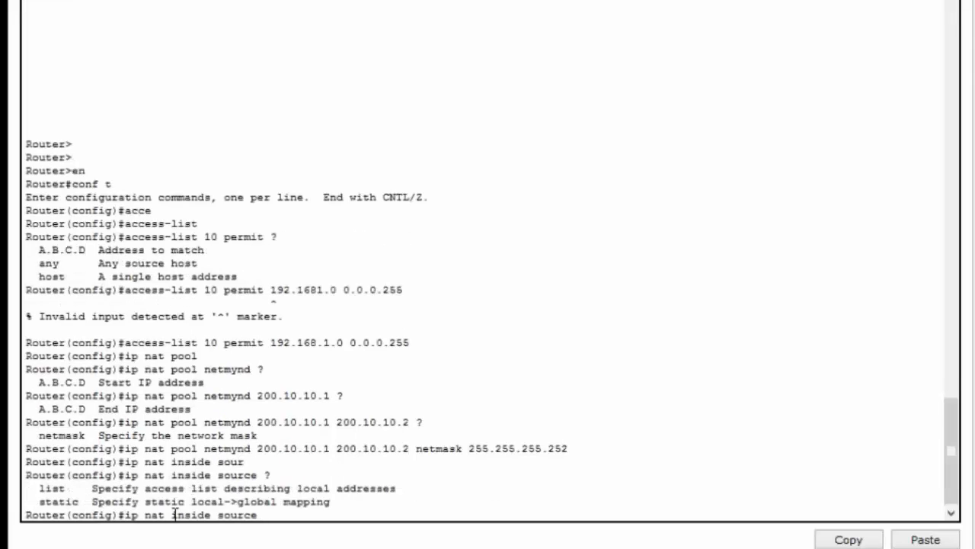
- Compare the list and static options, and extend the NAT inside source command with list 10 to match the permitted network
drag(32, 501, 344, 507)
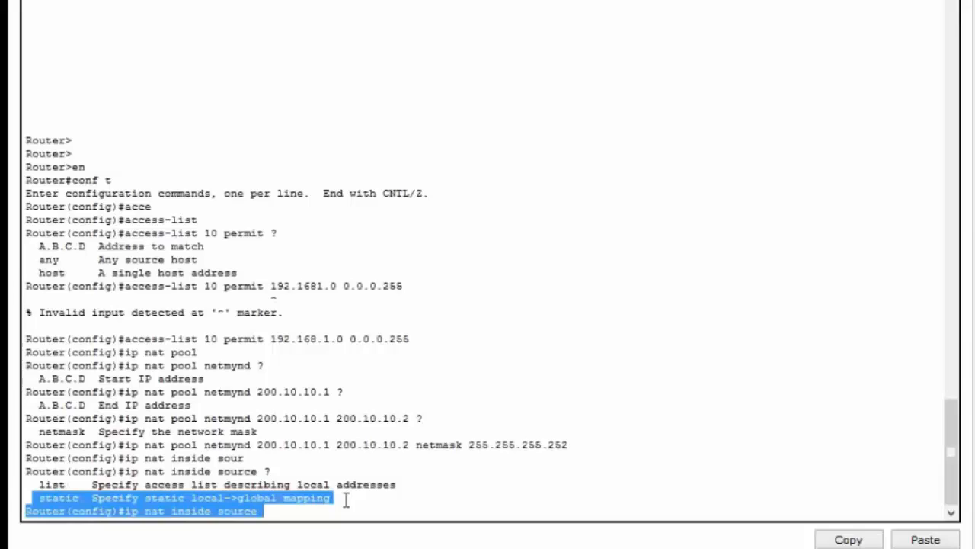
click(386, 485)
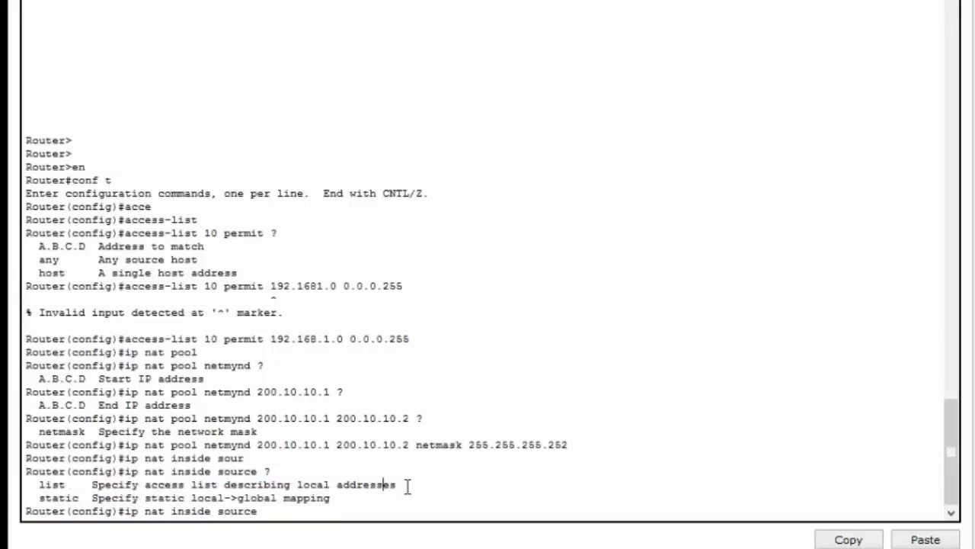
drag(387, 484, 32, 485)
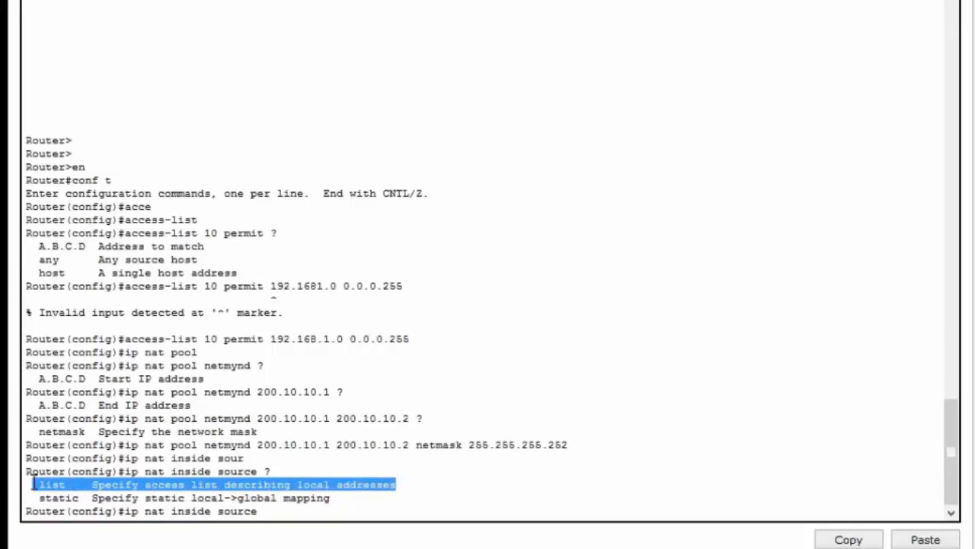
click(282, 516)
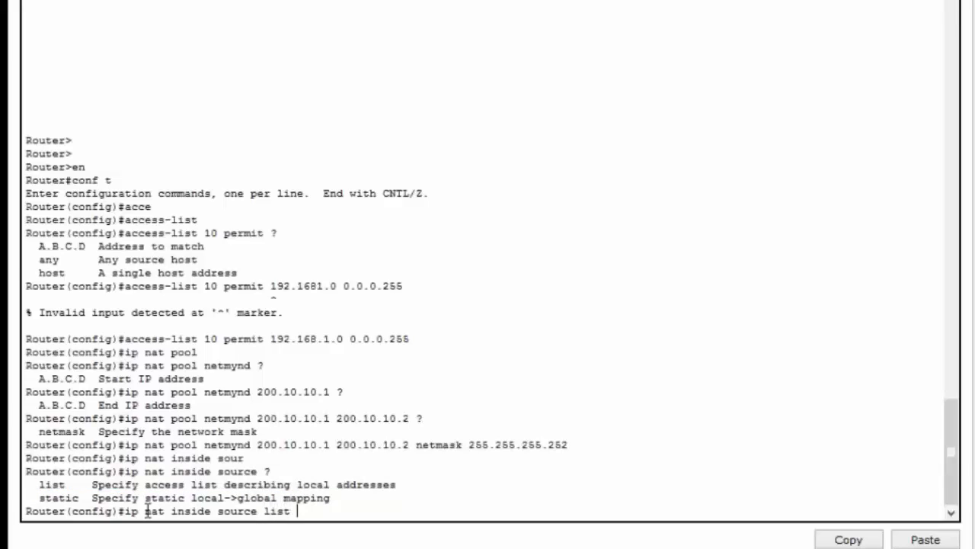
drag(174, 336, 103, 327)
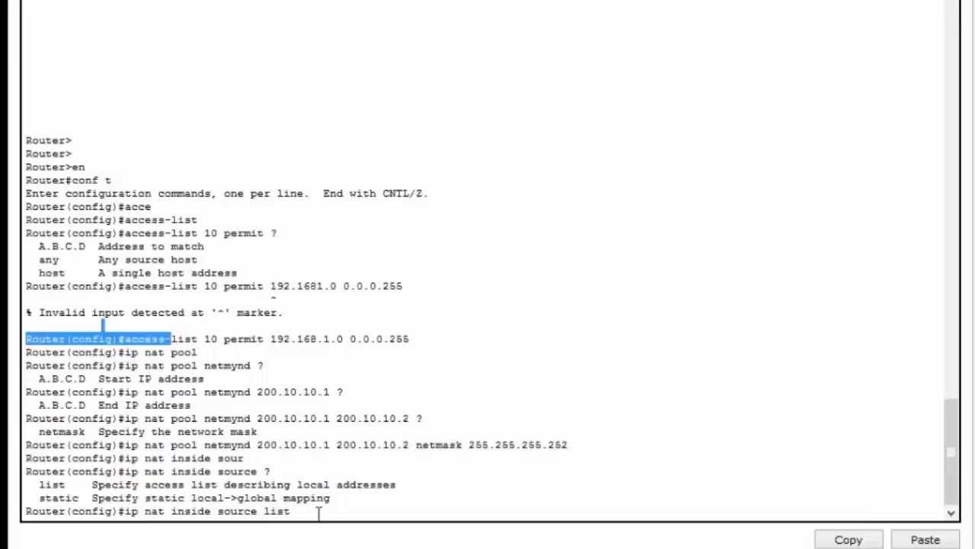
drag(200, 340, 196, 353)
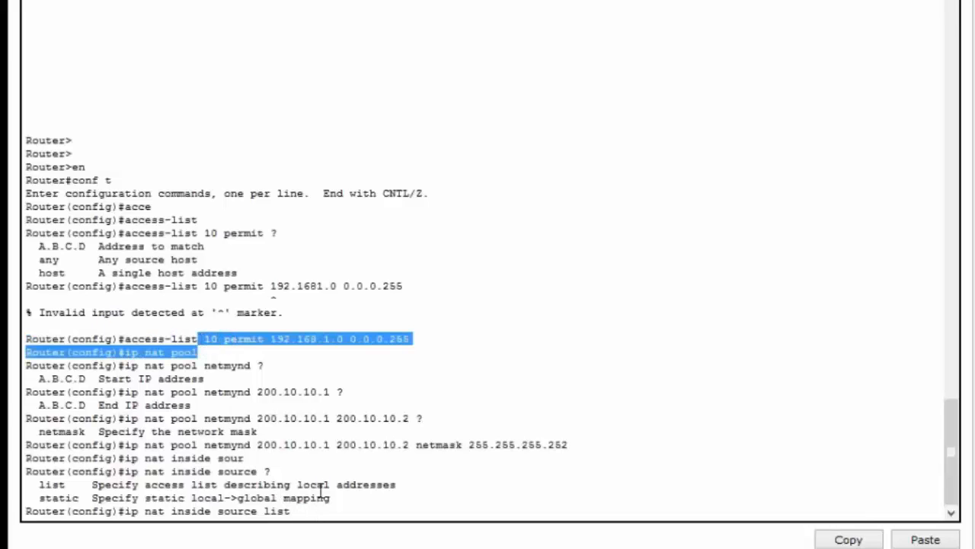
click(311, 517)
text(10)
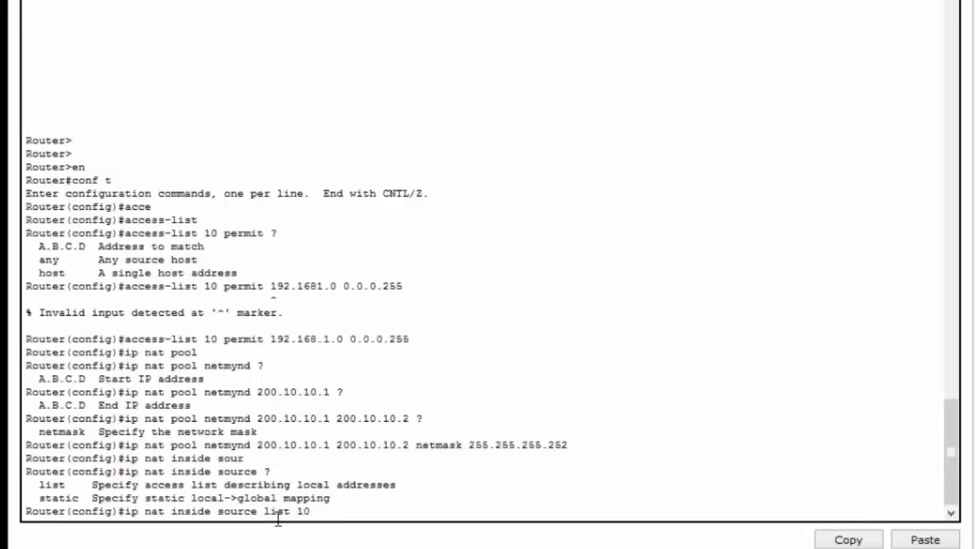
text( ?)
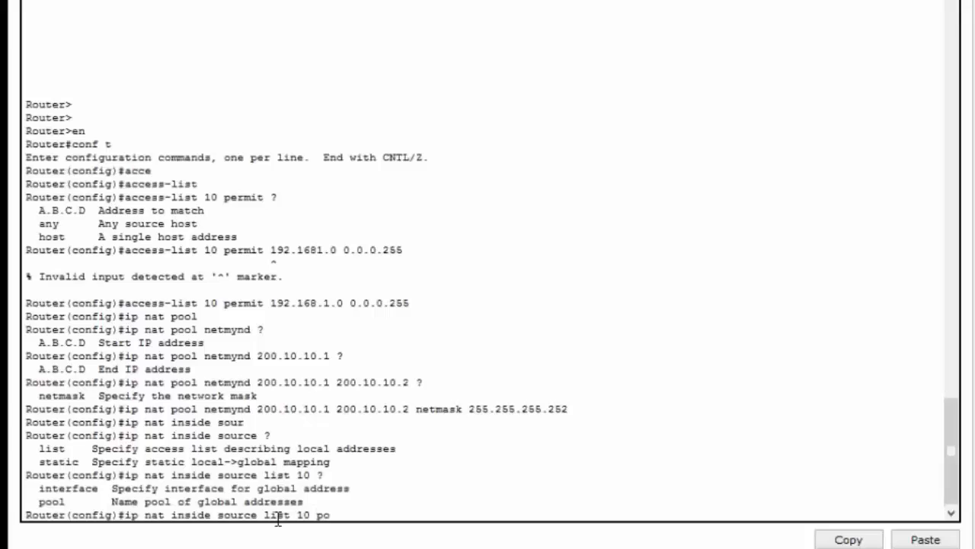
text( pool)
- Check the options after list 10, then complete the NAT inside source command with pool netmynd and submit it
key(Tab)
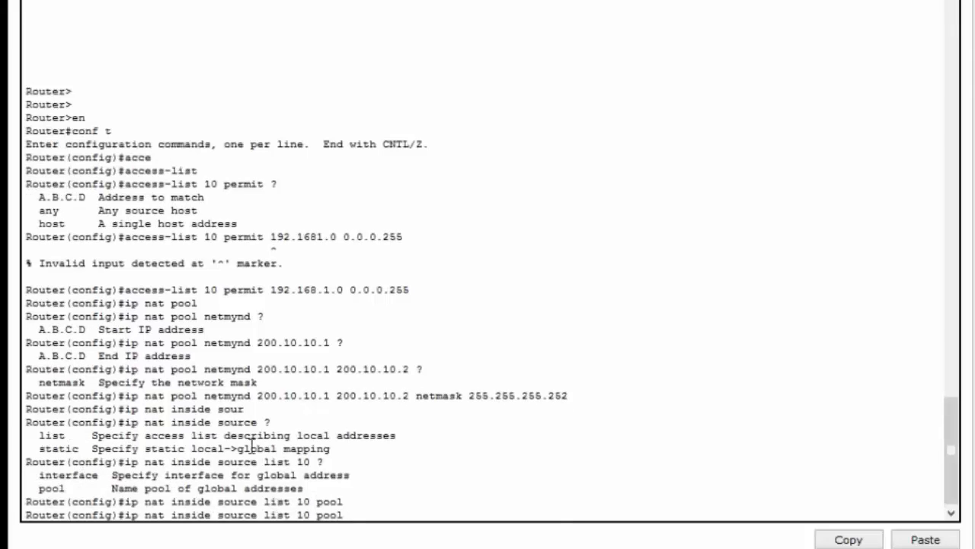
drag(205, 369, 255, 368)
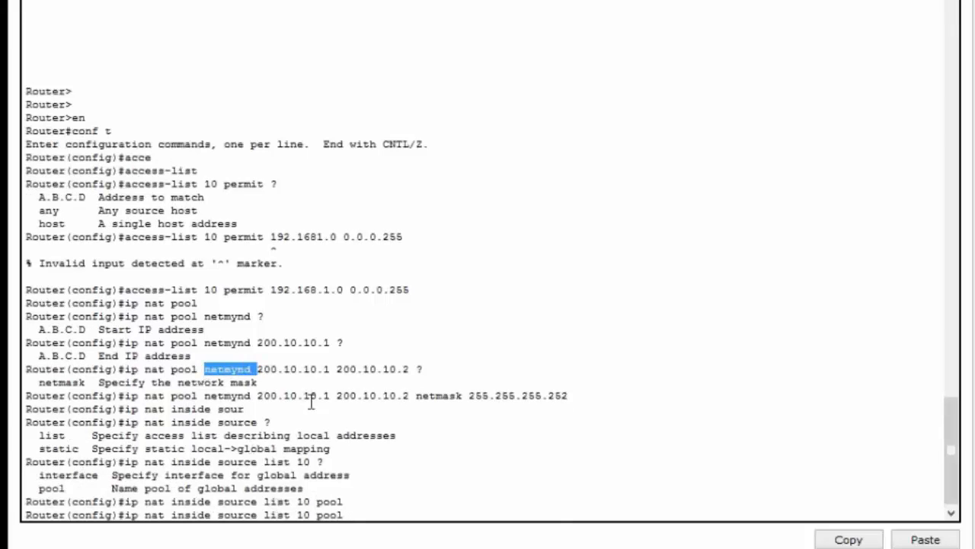
click(360, 509)
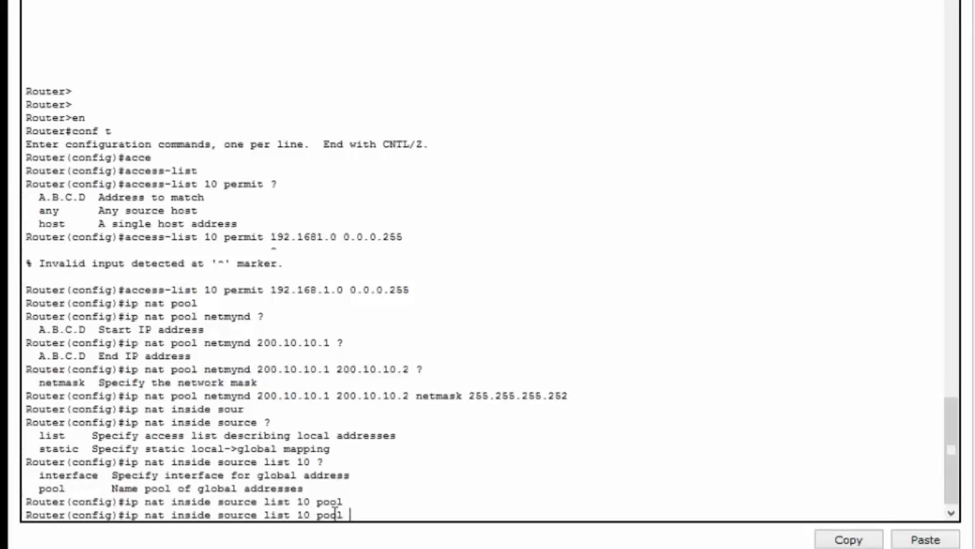
text(netmynd)
key(Return)
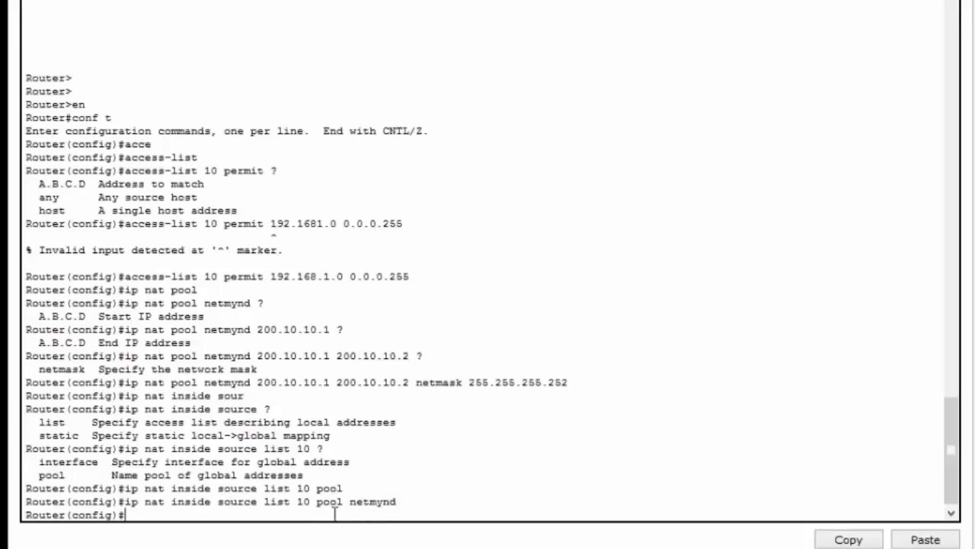
- Leave configuration mode and display Router0's running configuration down to the NAT and access-list entries
key(ctrl+z)
text(show)
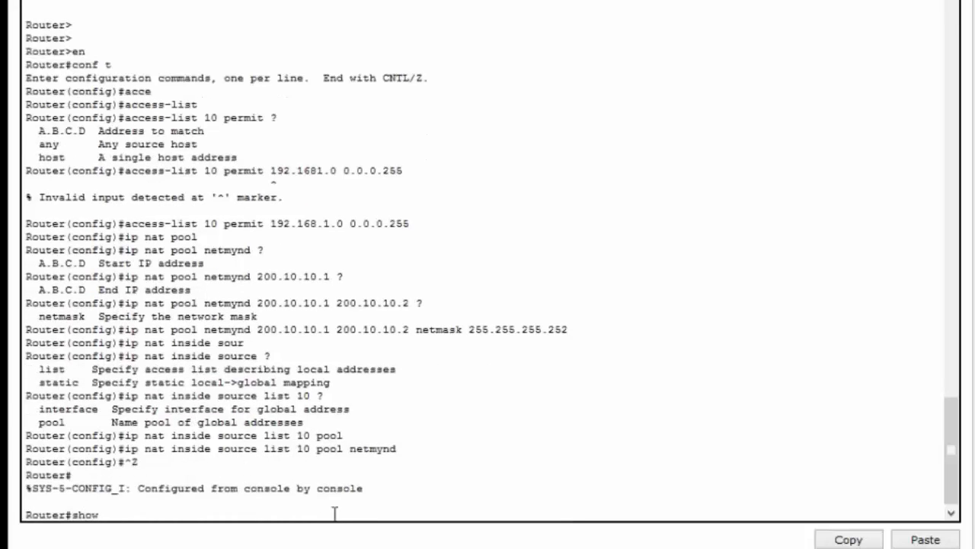
text( runn)
key(Tab)
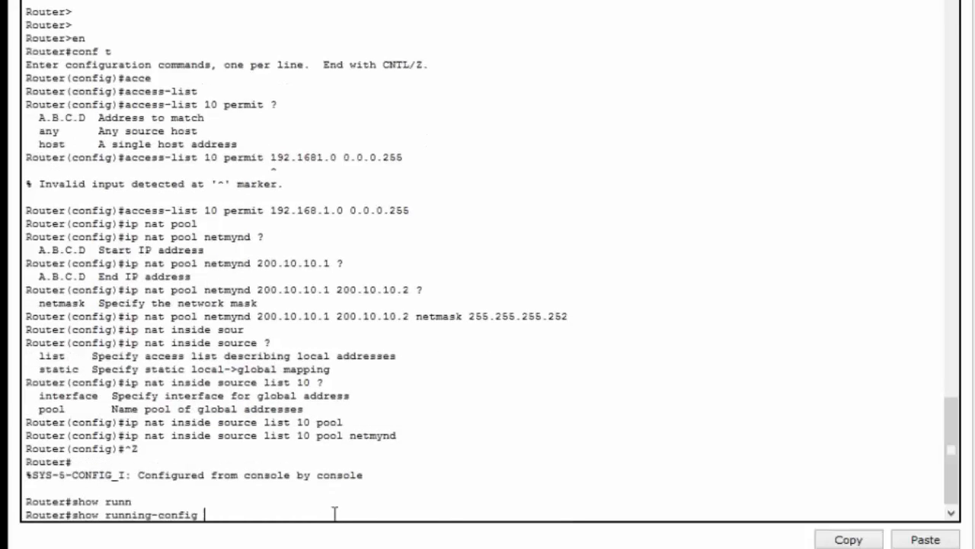
key(Return)
key(space)
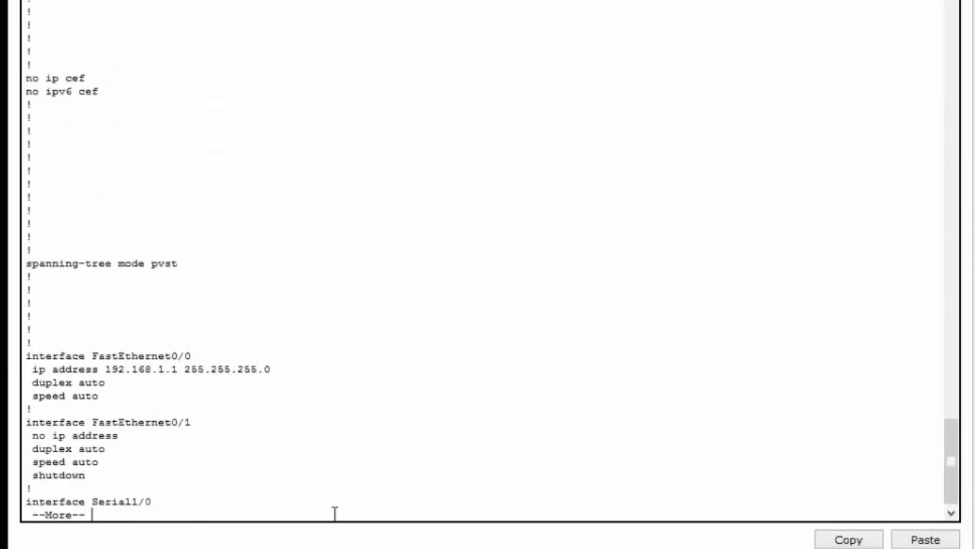
key(Return)
key(Return)
key(Return)
key(Return)
key(Return)
key(Return)
key(Return)
key(Return)
key(Return)
key(Return)
key(Return)
key(Return)
key(Return)
key(Return)
key(Return)
key(Return)
key(Return)
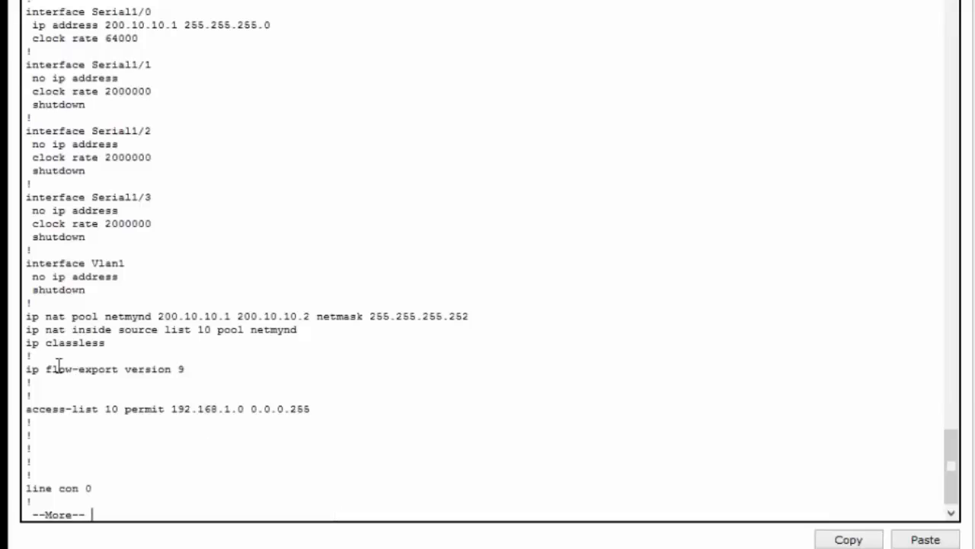
- Review the netmynd pool, inside source and access-list 10 lines in the running configuration
drag(39, 324, 88, 331)
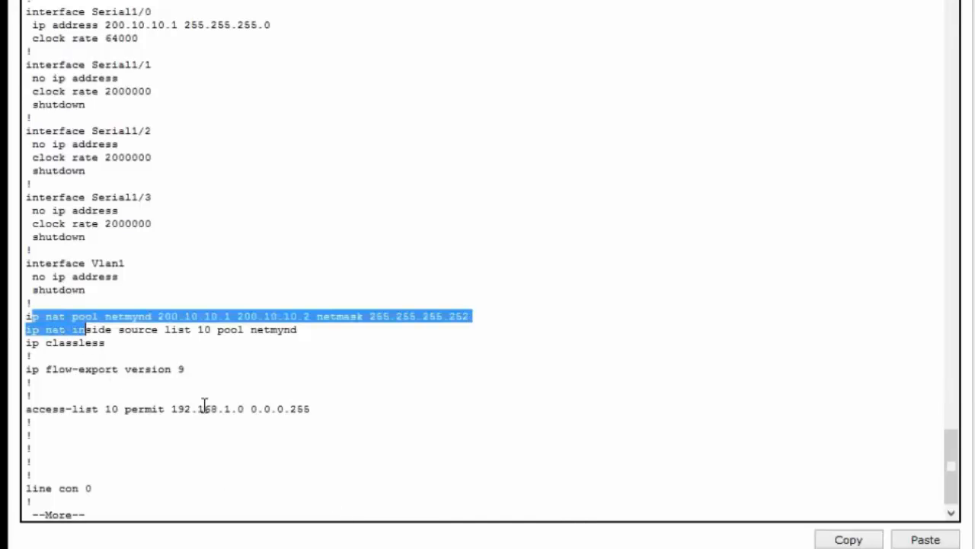
drag(313, 410, 27, 404)
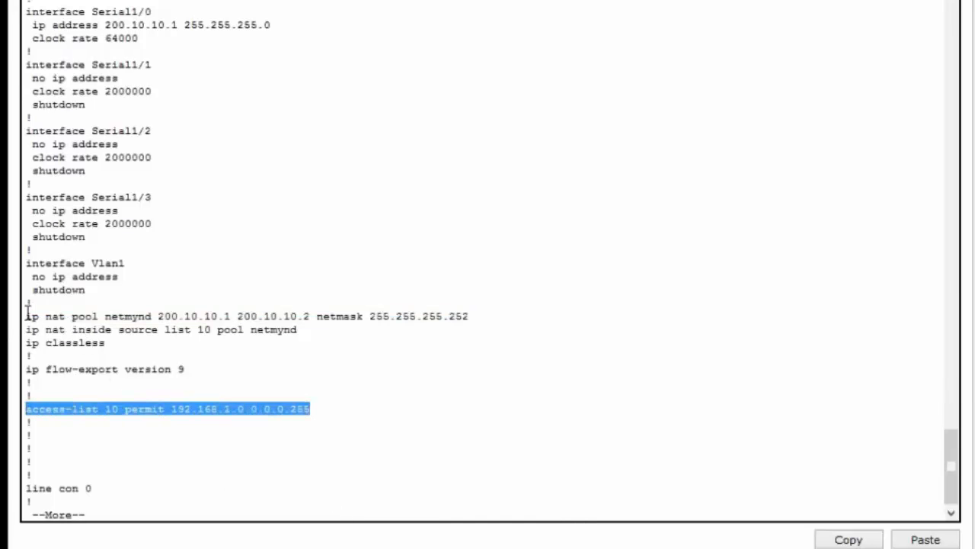
drag(26, 315, 245, 318)
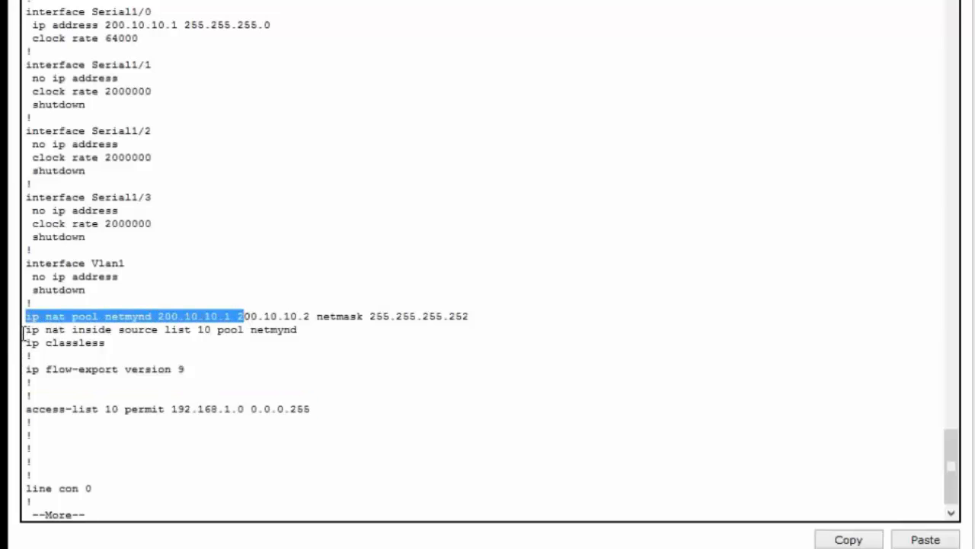
drag(24, 330, 302, 331)
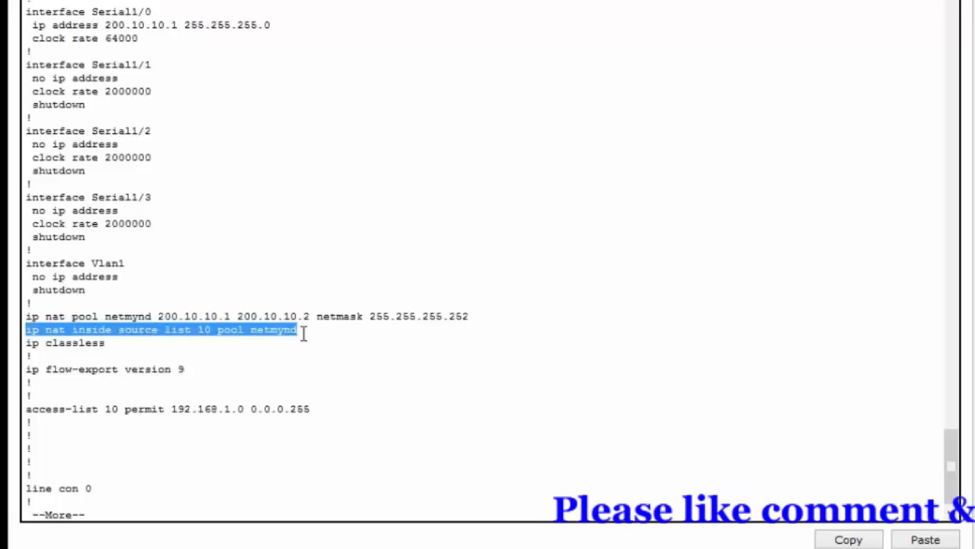
drag(26, 314, 470, 314)
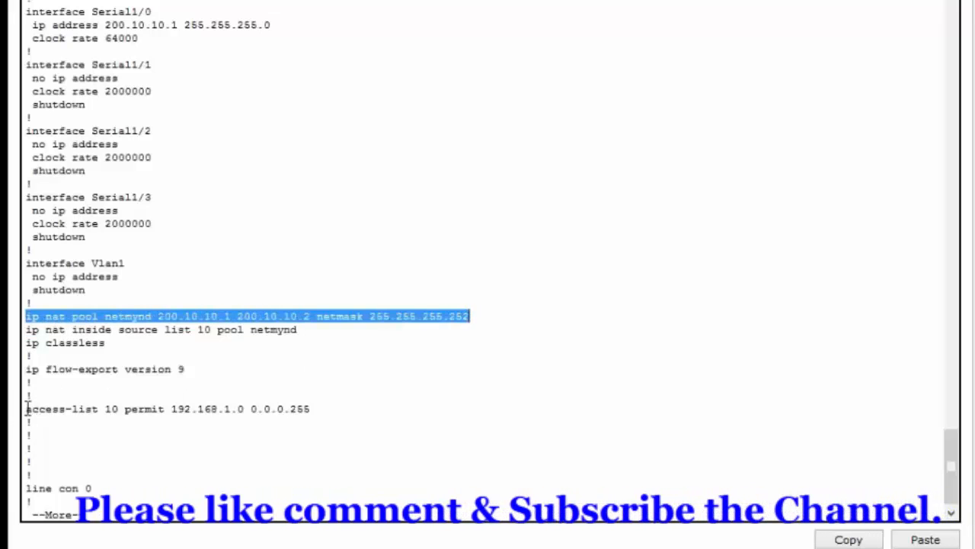
click(270, 392)
drag(271, 392, 305, 403)
click(331, 427)
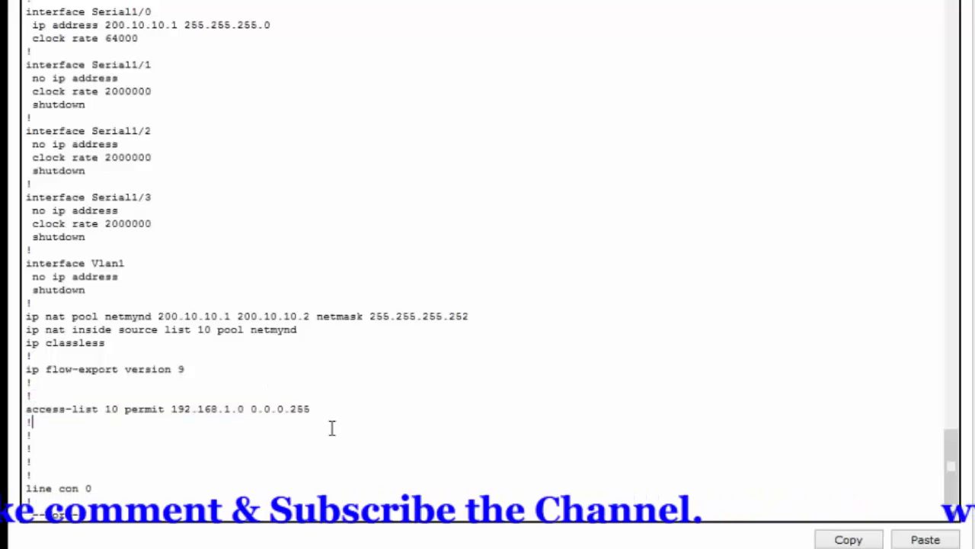
- Close the configuration listing, re-enter global configuration mode, and check Router0's inside and outside addresses in the topology
scroll(332, 427, down, 1)
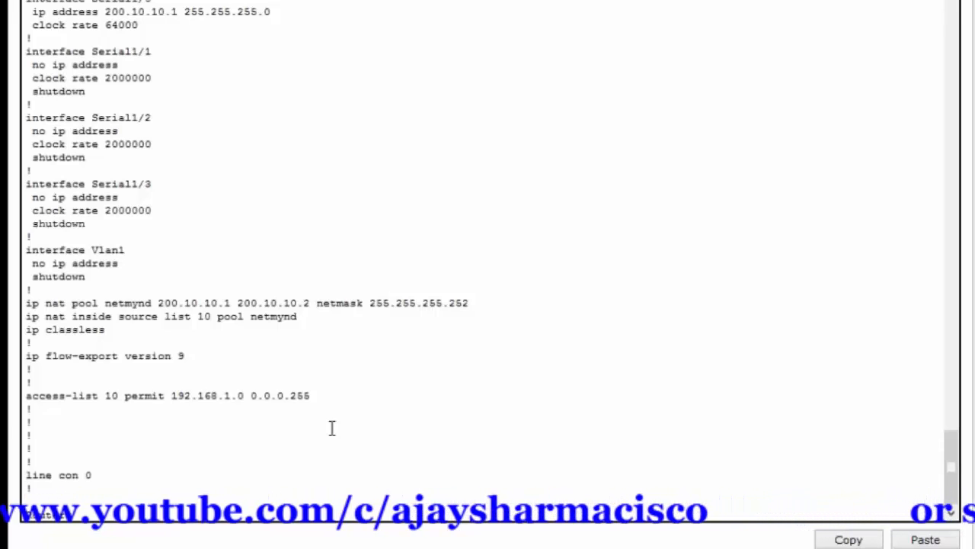
key(Return)
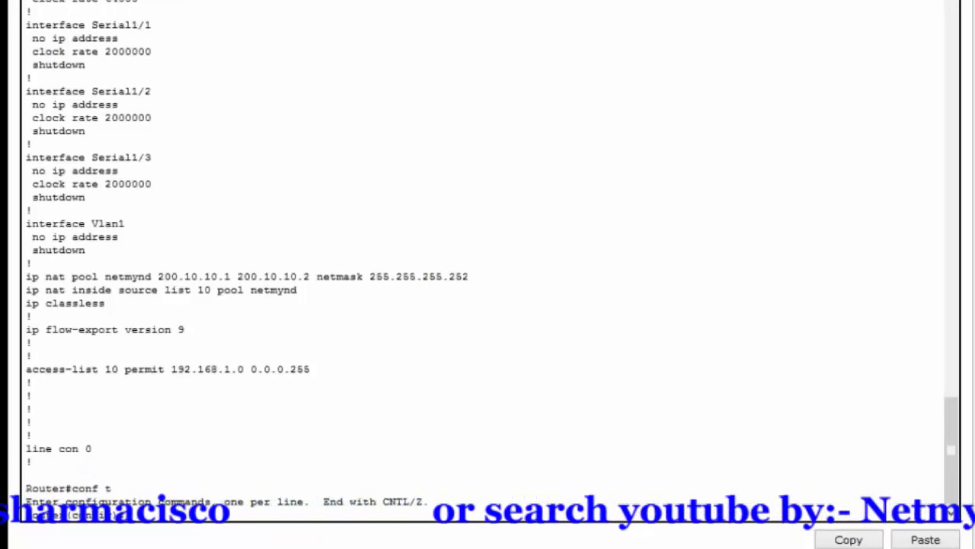
click(381, 458)
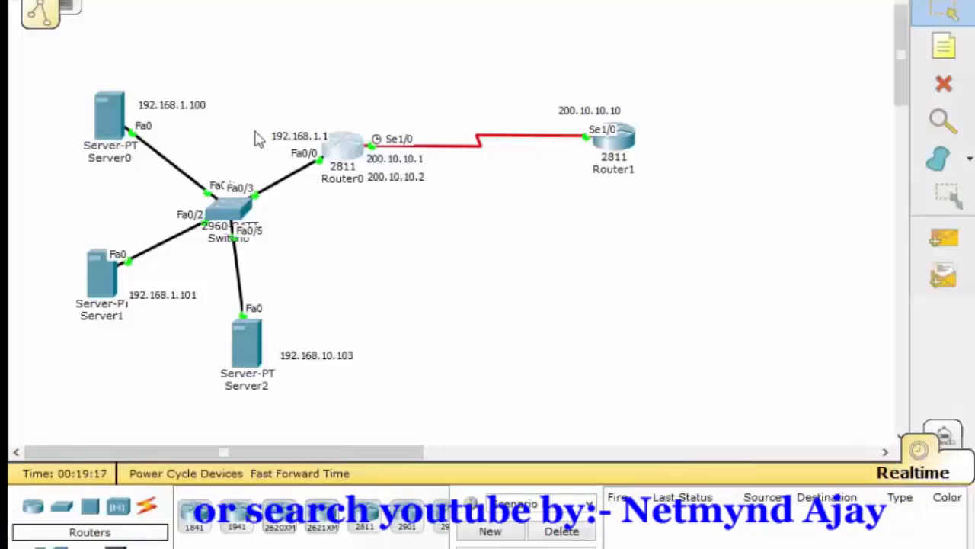
drag(257, 124, 333, 201)
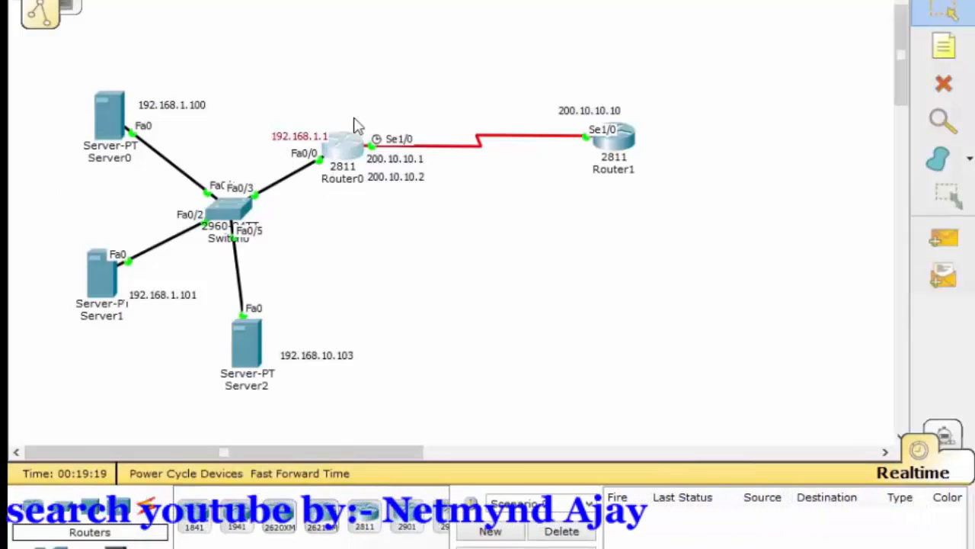
drag(355, 118, 456, 210)
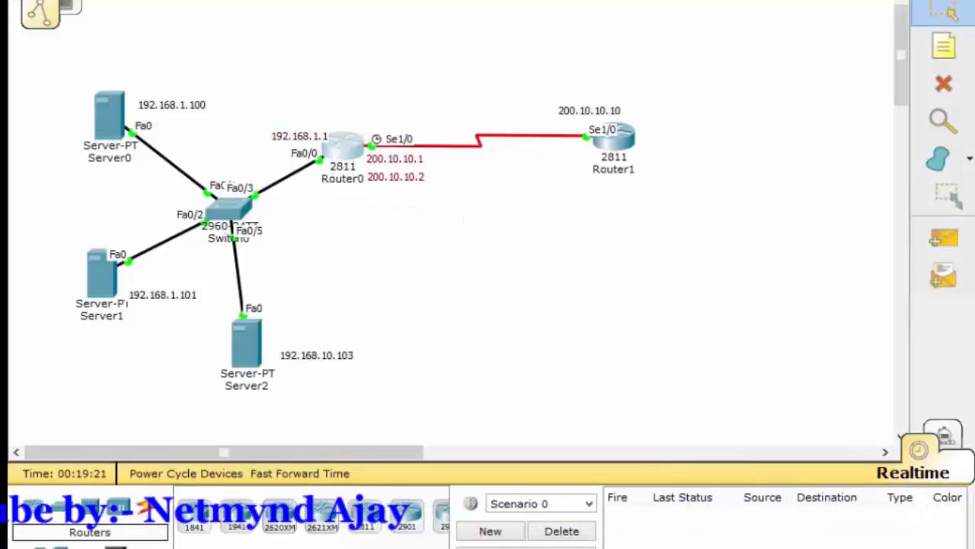
mouse_move(400, 526)
click(632, 523)
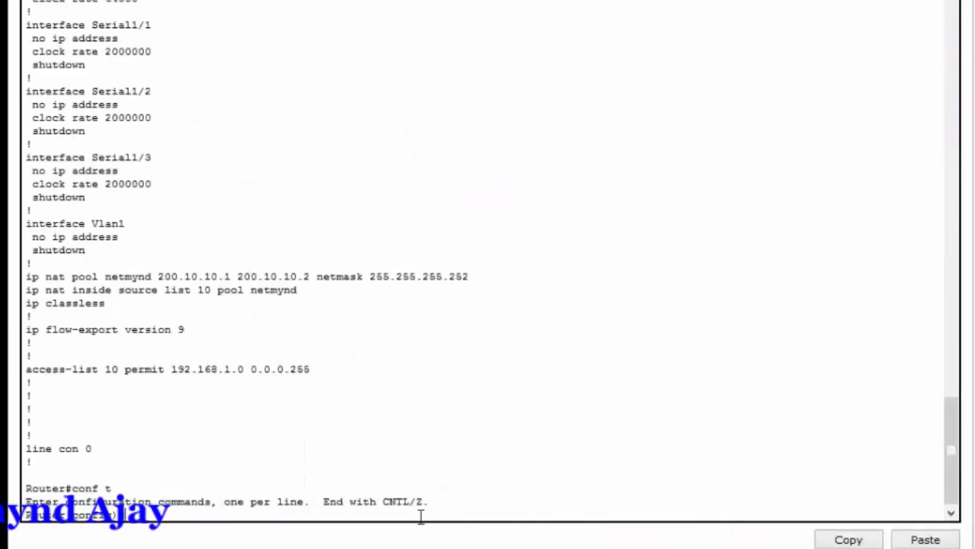
mouse_move(487, 545)
click(483, 510)
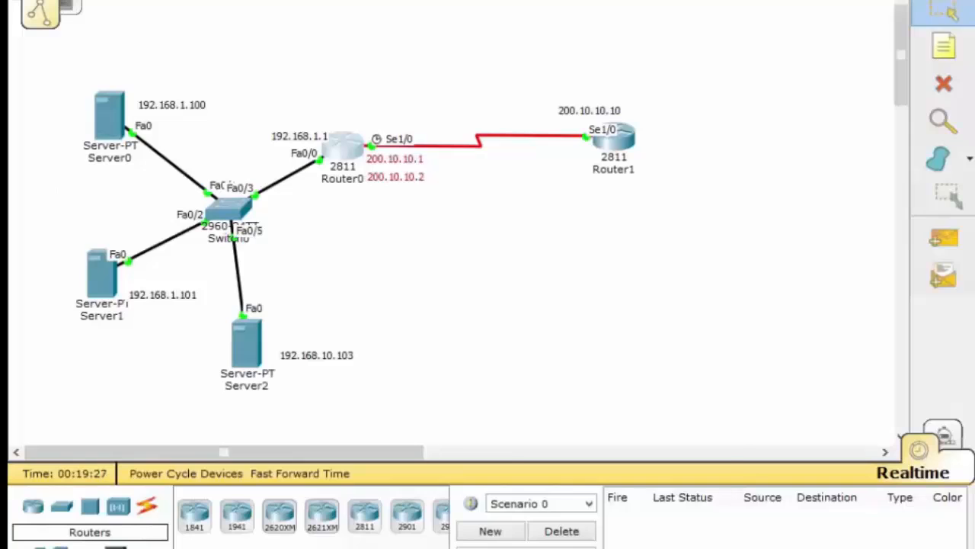
mouse_move(520, 545)
click(604, 531)
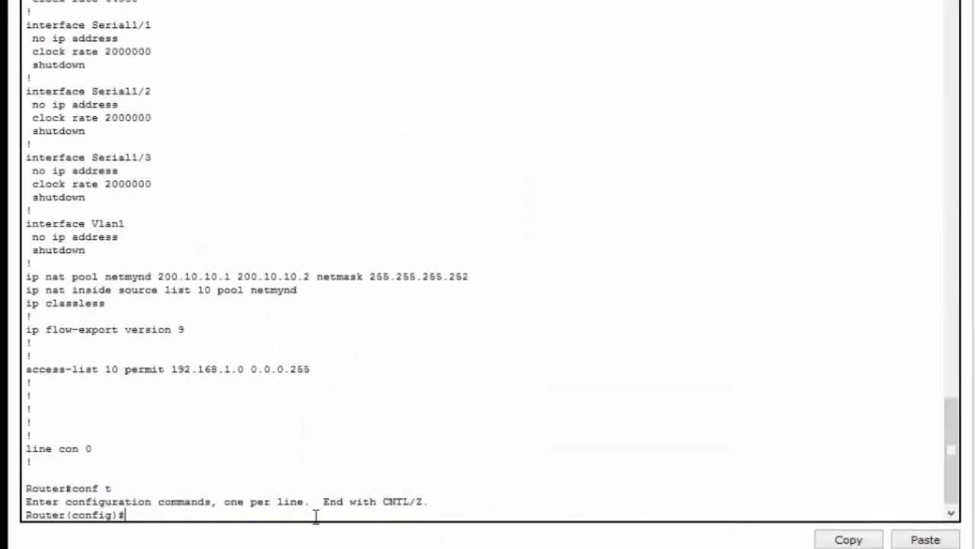
- Configure interface fastEthernet 0/0 with ip nat inside and exit back to global configuration mode
text(er)
key(Tab)
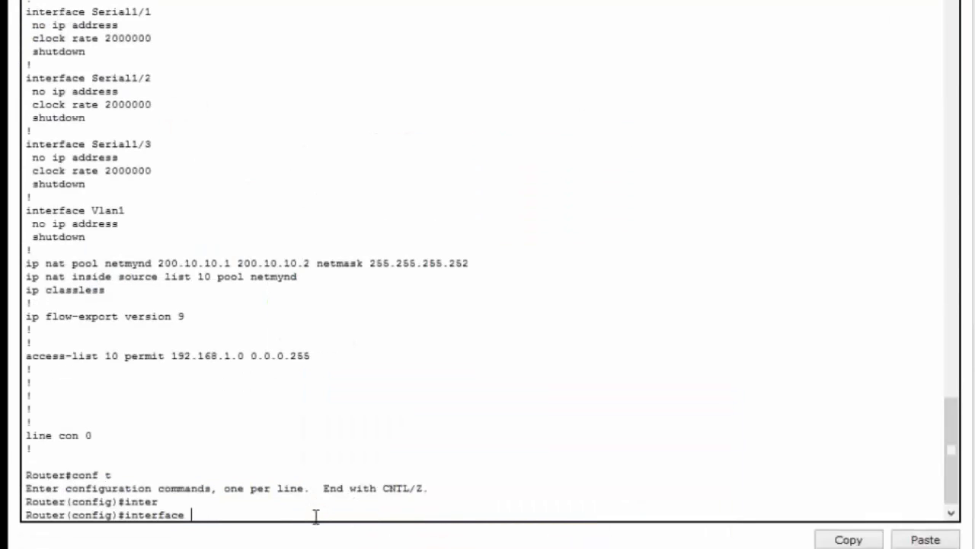
text(fa)
key(Tab)
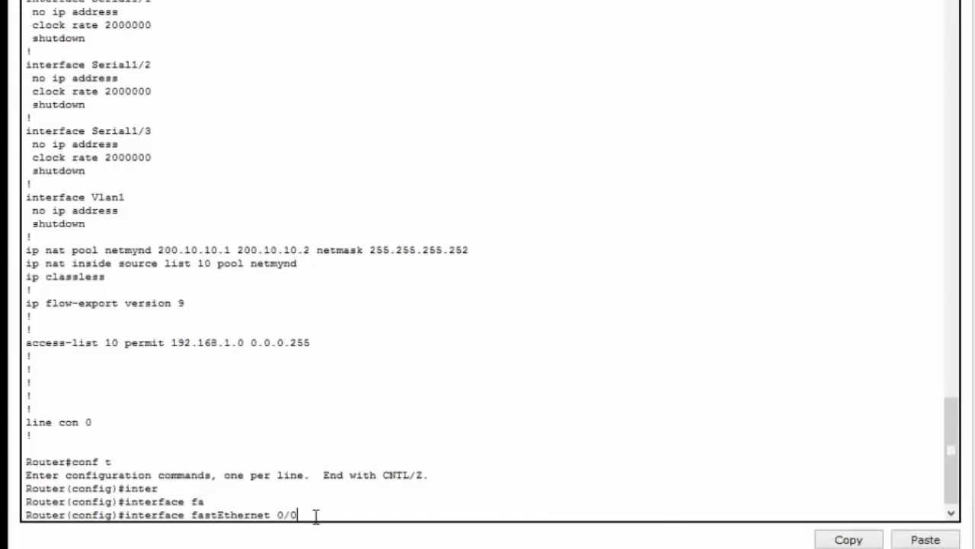
key(Return)
text(ip n)
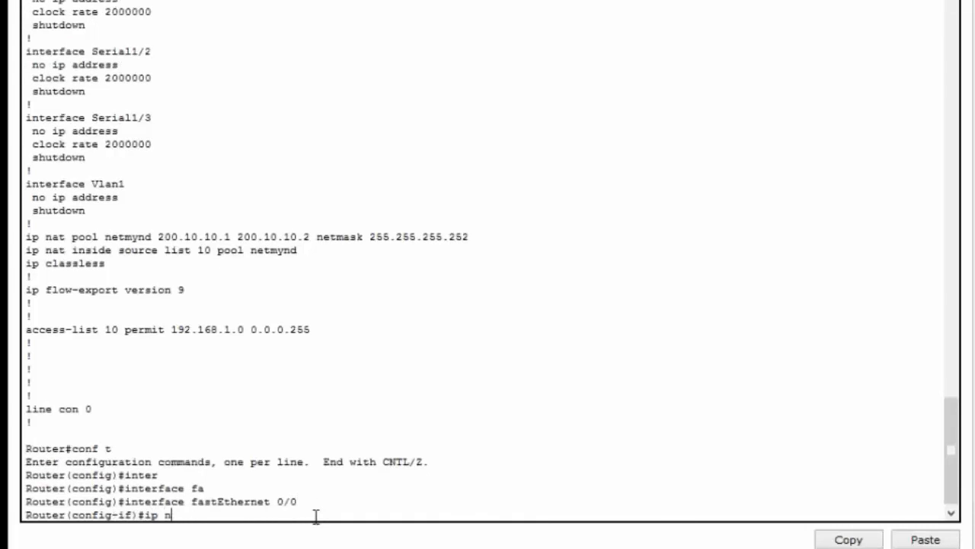
text(at)
key(Tab)
text(ins)
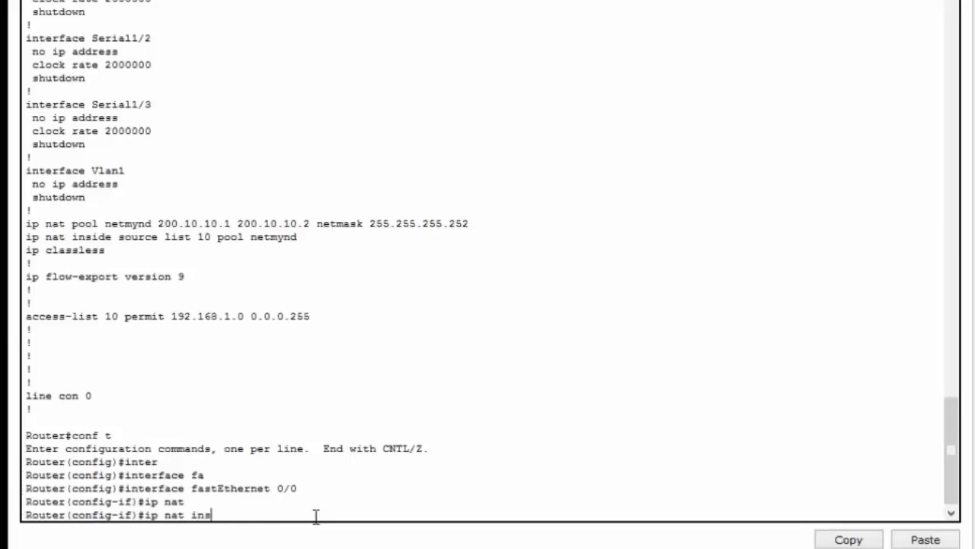
text(i)
key(Tab)
key(Return)
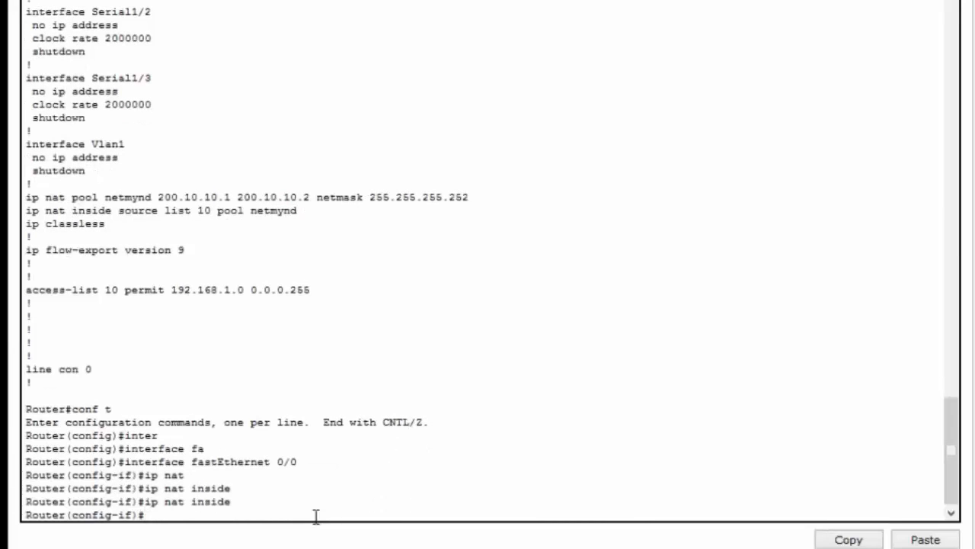
text(exit)
key(Return)
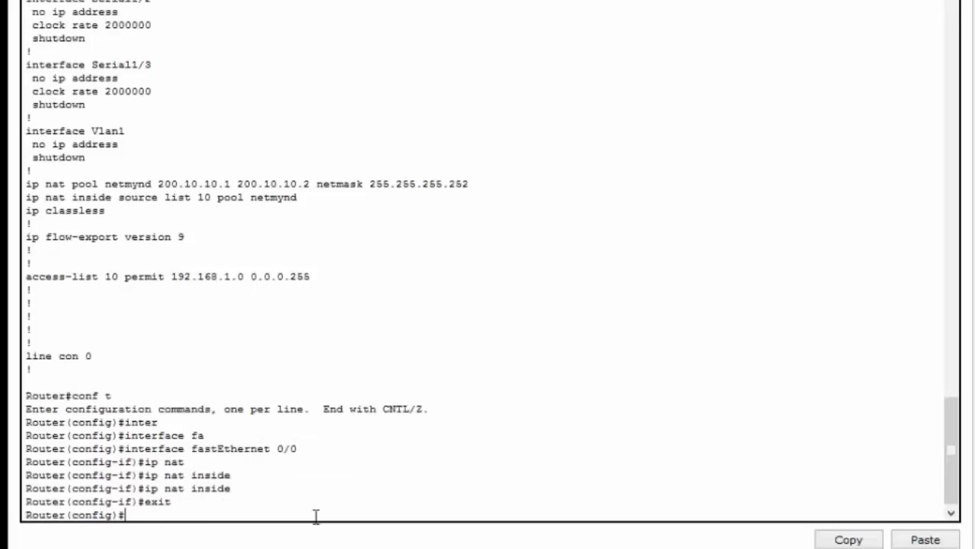
- Configure interface serial 1/0 with ip nat outside
text(inter)
key(Tab)
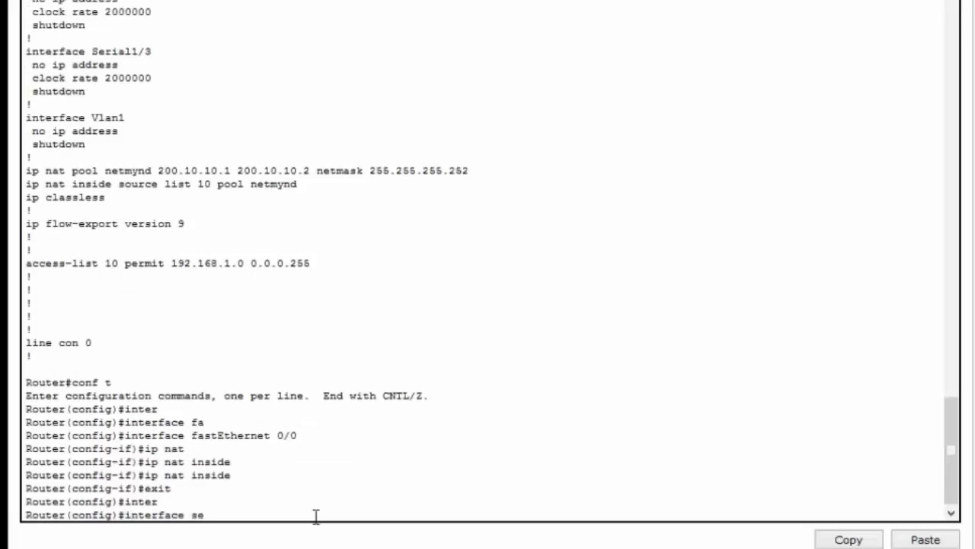
text(se)
key(Tab)
text(1/0)
key(Return)
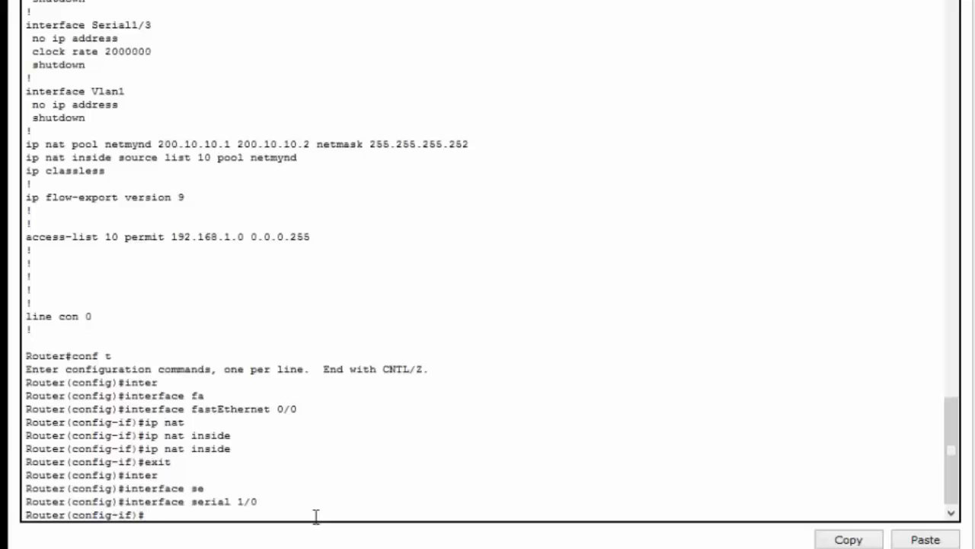
text(ip nat outside)
key(Return)
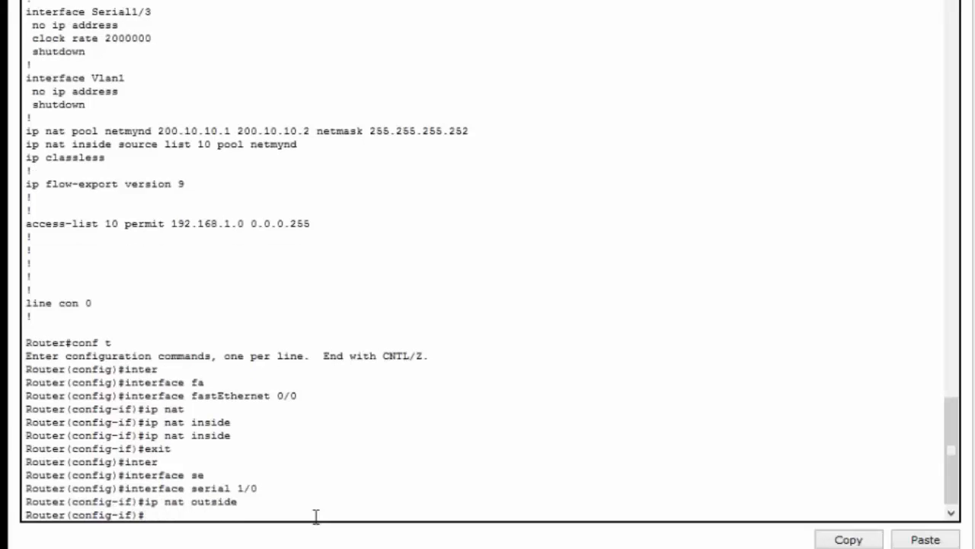
- Return to the topology, check the addresses beside Router0's serial interface, and open Server0's desktop tools
click(403, 507)
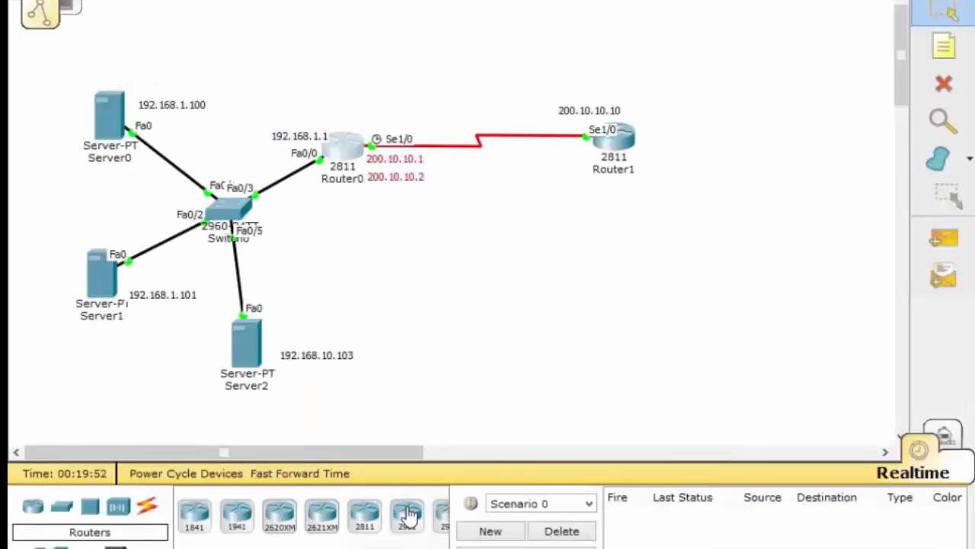
drag(351, 105, 449, 223)
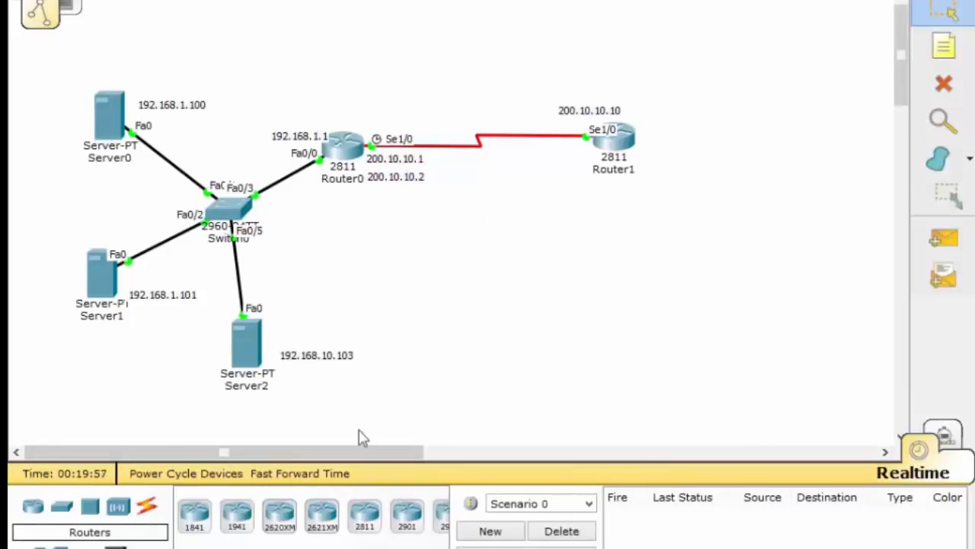
click(110, 122)
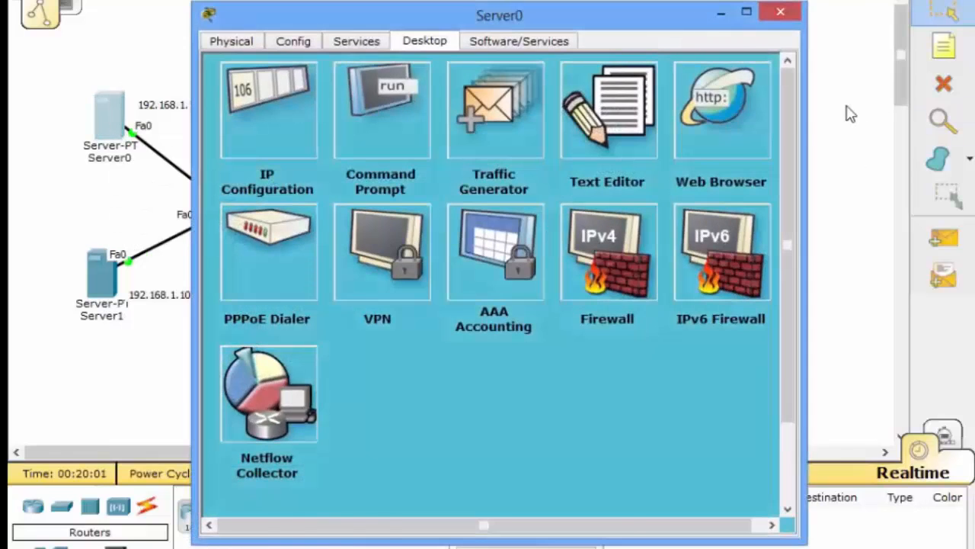
- Return to Router0's console, leave configuration mode, and enable NAT debugging with debug ip nat
click(840, 107)
click(342, 148)
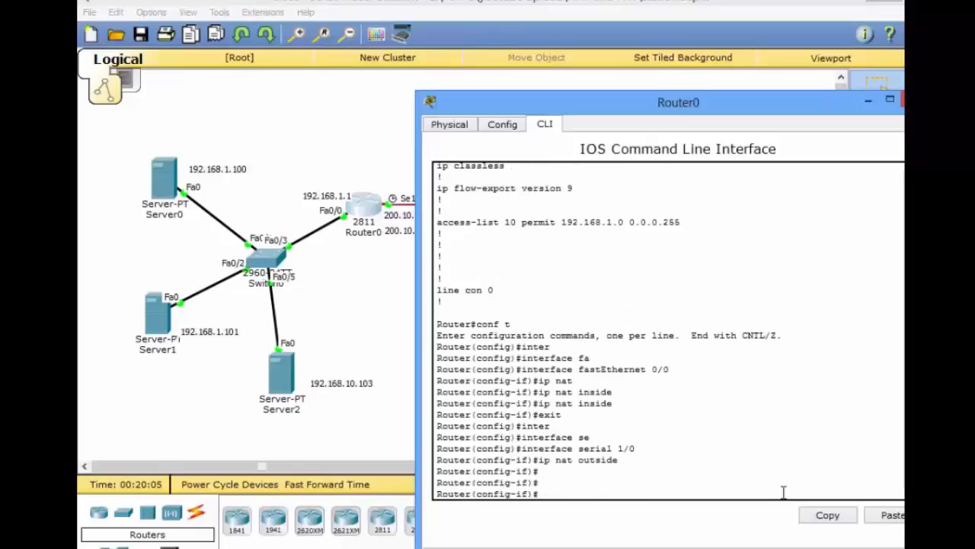
key(ctrl+z)
text(debu)
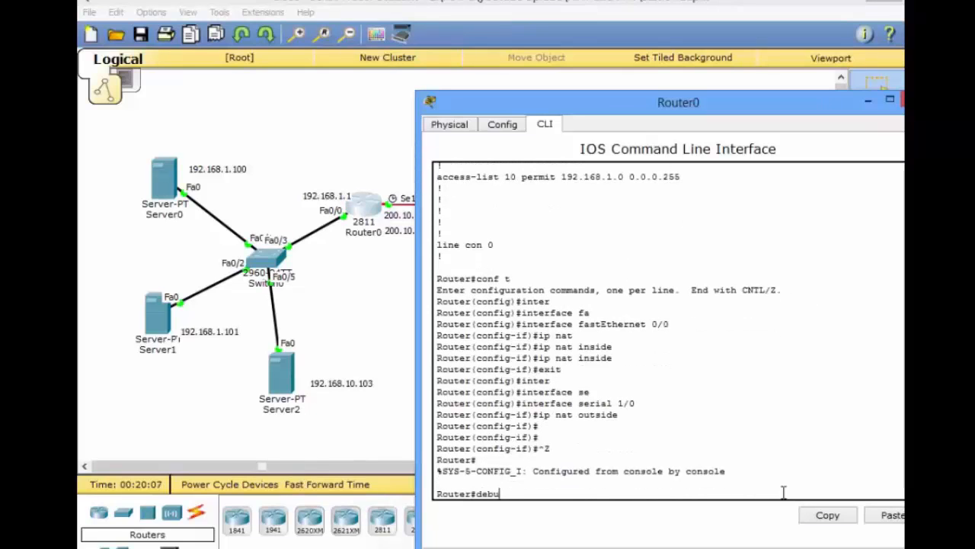
text(g ip nat)
key(Return)
- Open Router1's console, abort its paused configuration listing, and enable ICMP debugging with debug ip icmp
click(383, 342)
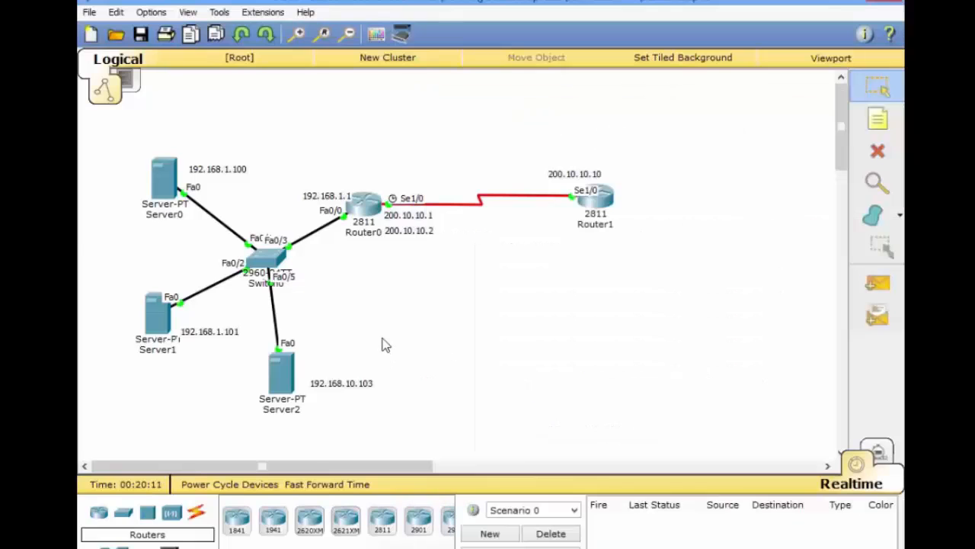
click(603, 203)
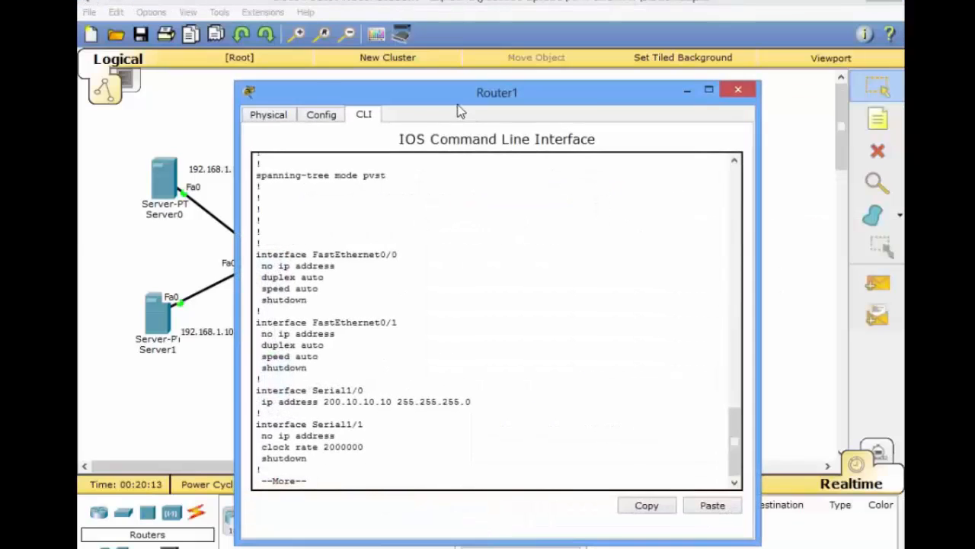
drag(462, 107, 600, 111)
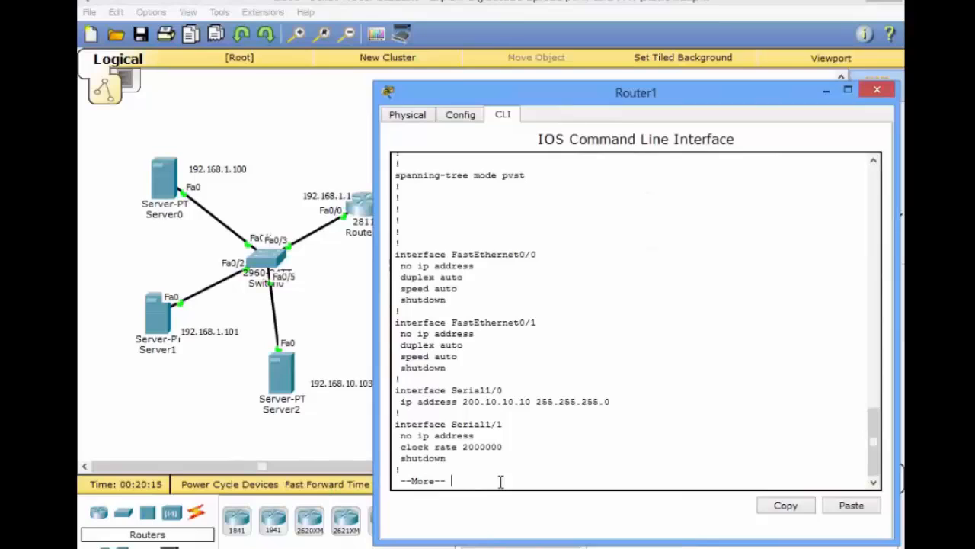
key(ctrl+c)
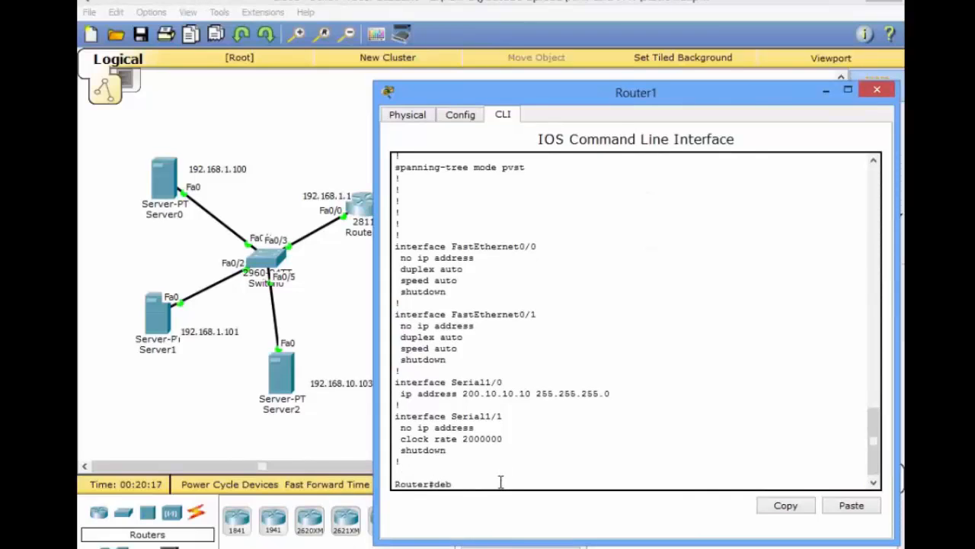
text(debug ip icmp)
key(Return)
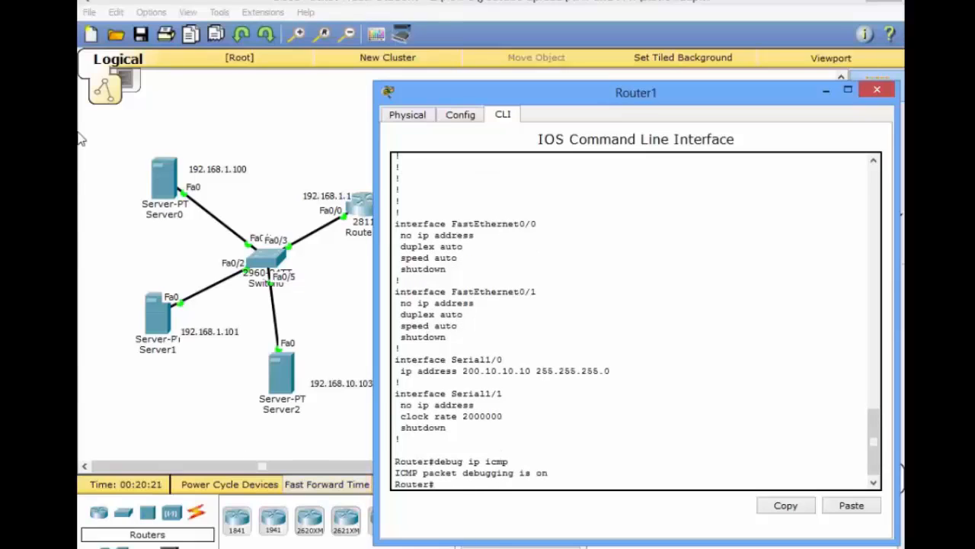
- Open Server0's Command Prompt and place its window beside Router0's console
click(369, 212)
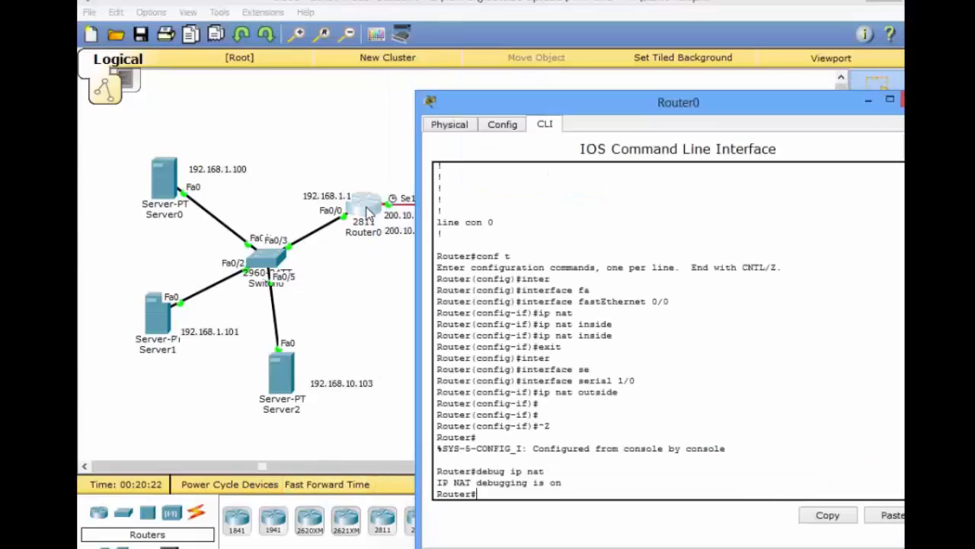
click(156, 202)
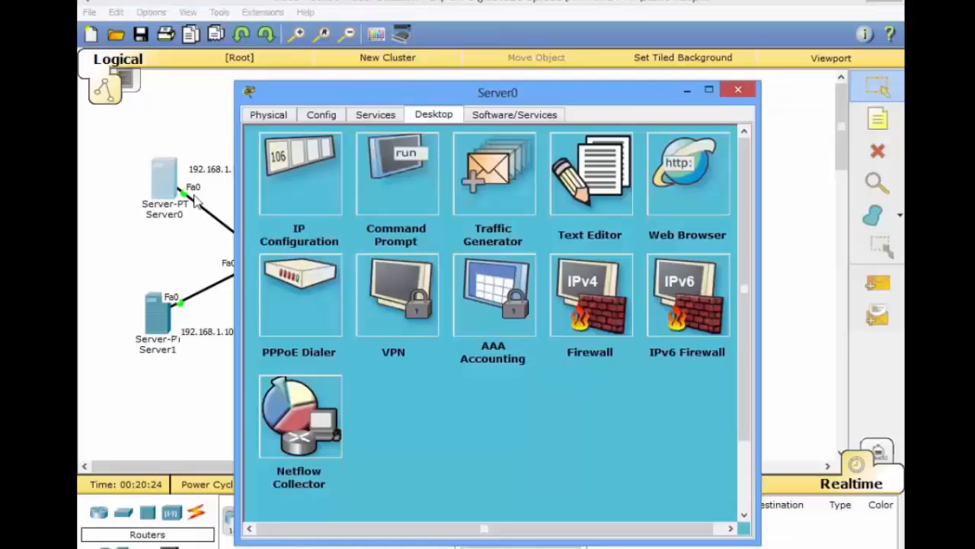
mouse_move(577, 516)
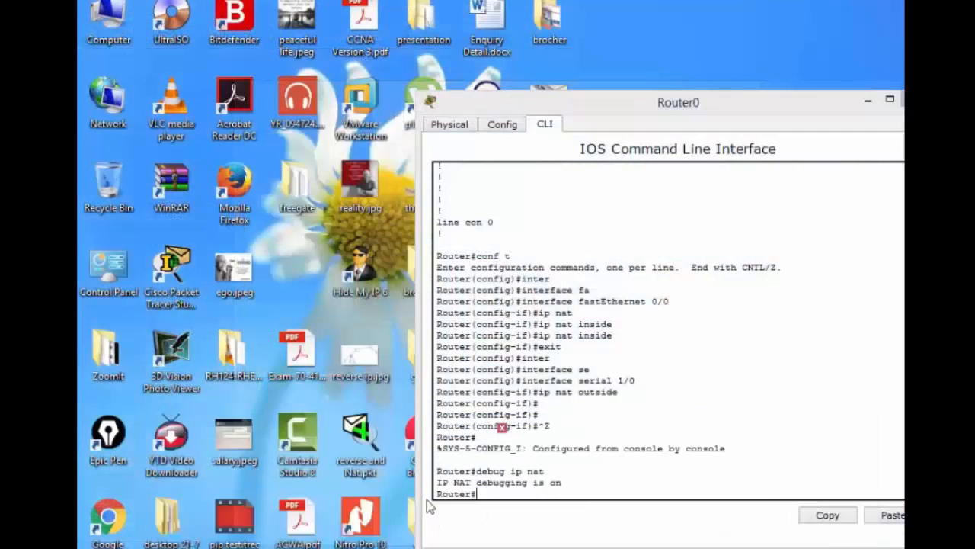
click(427, 499)
drag(364, 95, 152, 114)
click(190, 242)
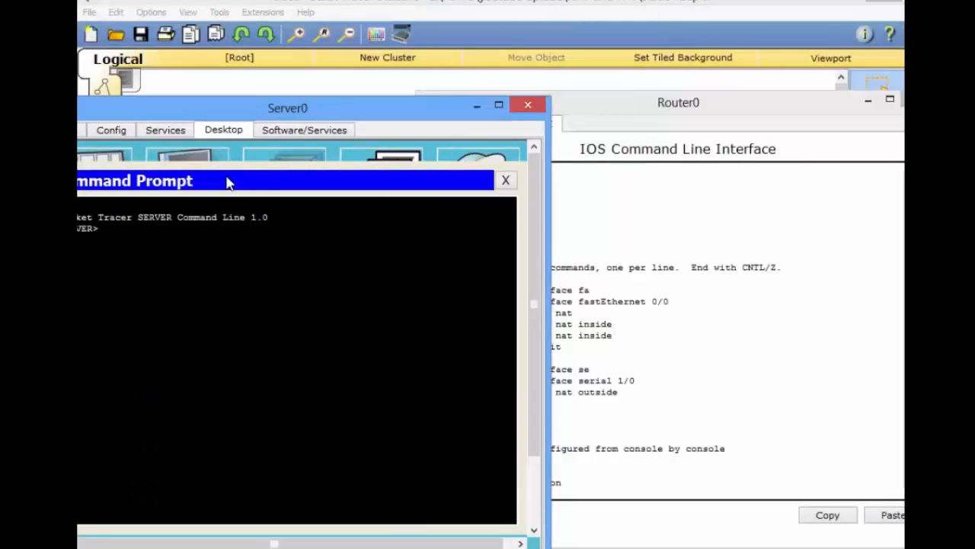
- Check Router1's serial address in the topology, then bring Server0's prompt and Router0's console back into view
click(468, 52)
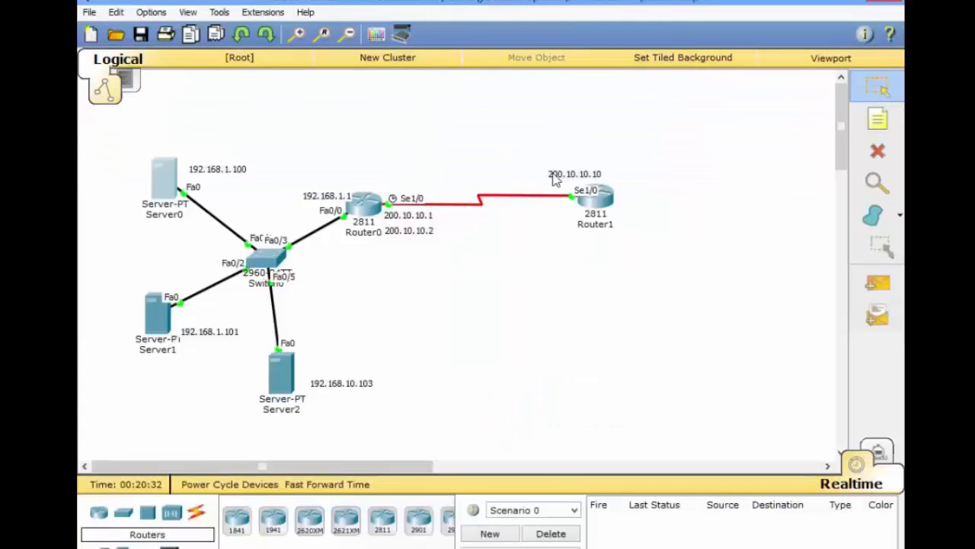
drag(538, 135, 612, 243)
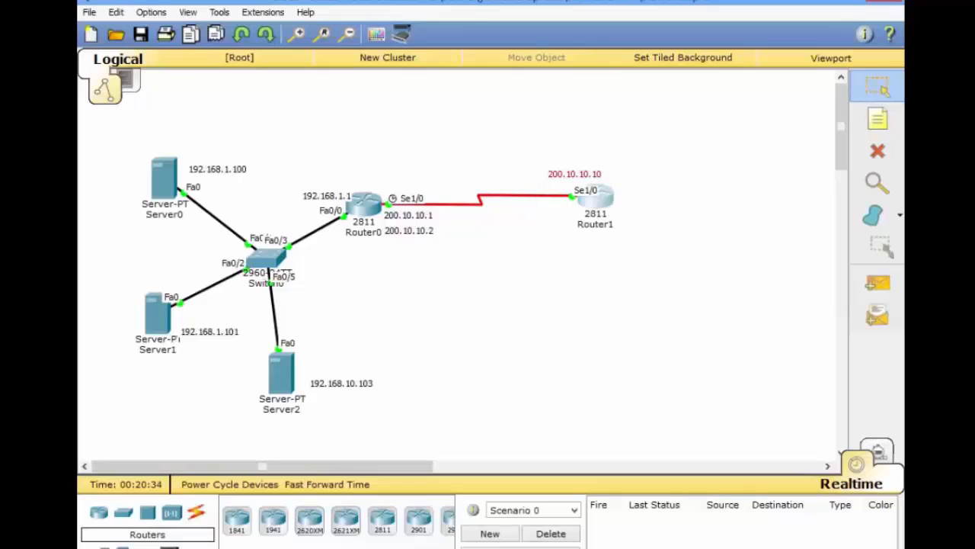
click(516, 547)
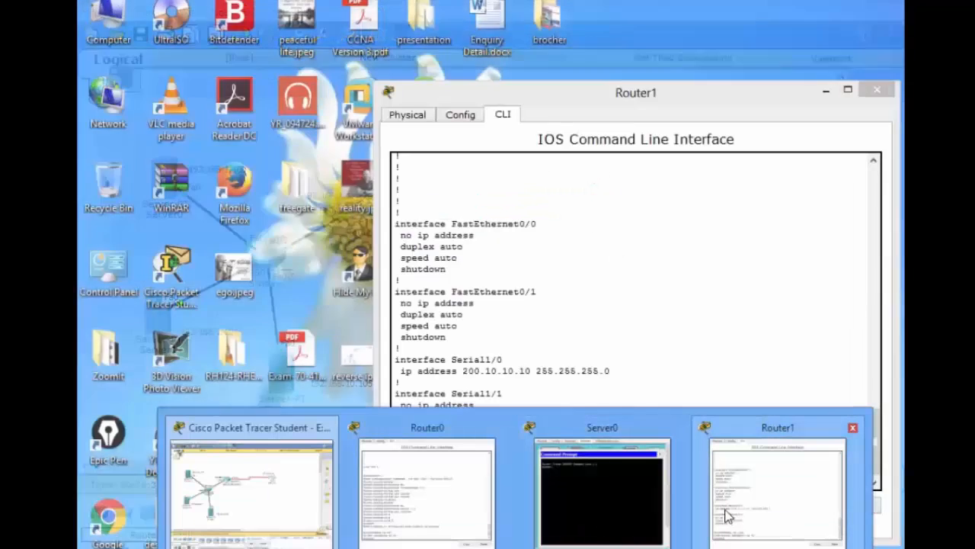
click(586, 524)
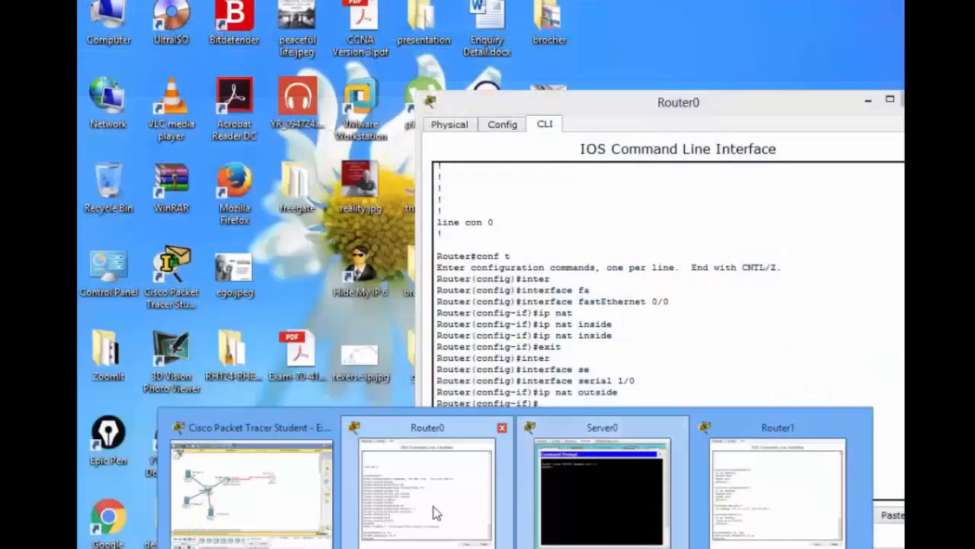
click(434, 514)
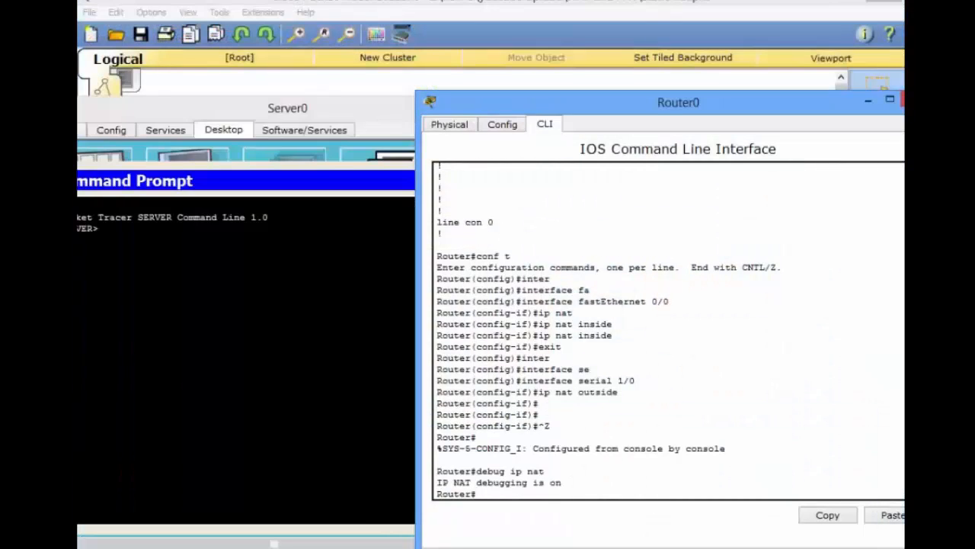
- Ping 200.10.10.10 from Server0 and highlight the translated source address in Router0's NAT debug output
click(305, 358)
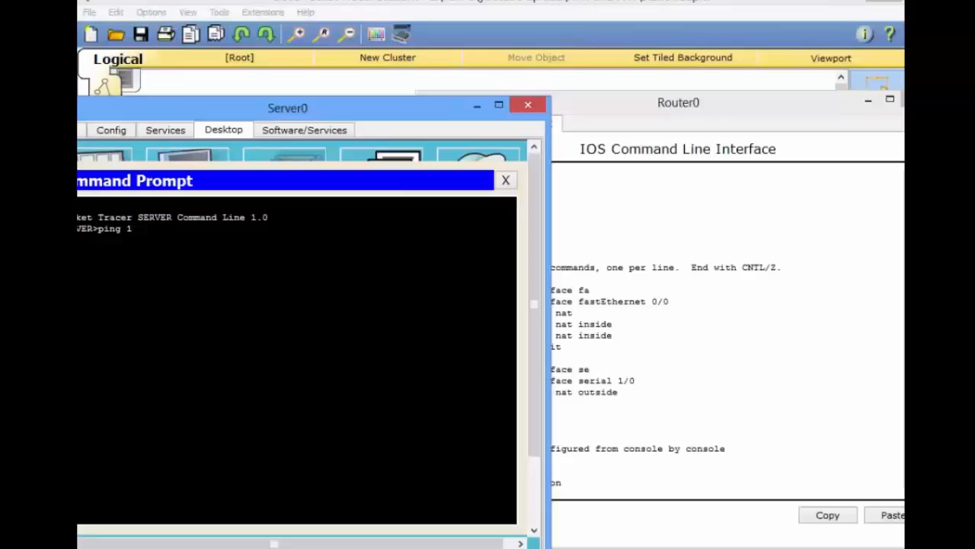
key(BackSpace)
text(200.10.10.10)
key(Return)
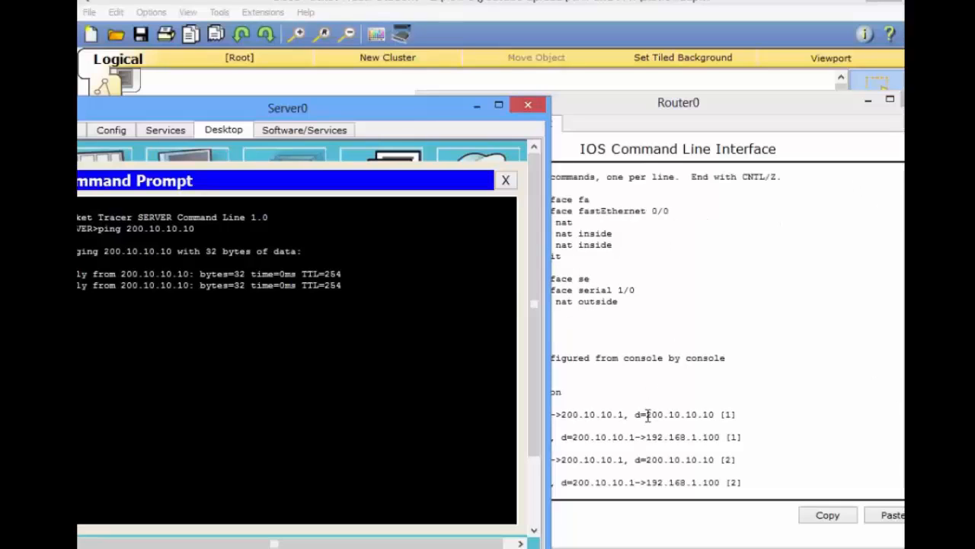
click(643, 469)
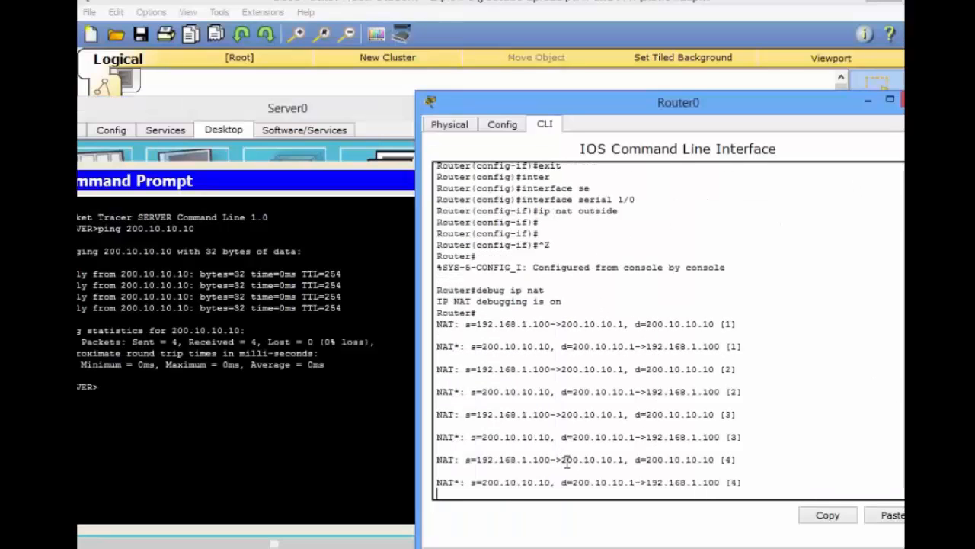
drag(567, 462, 627, 458)
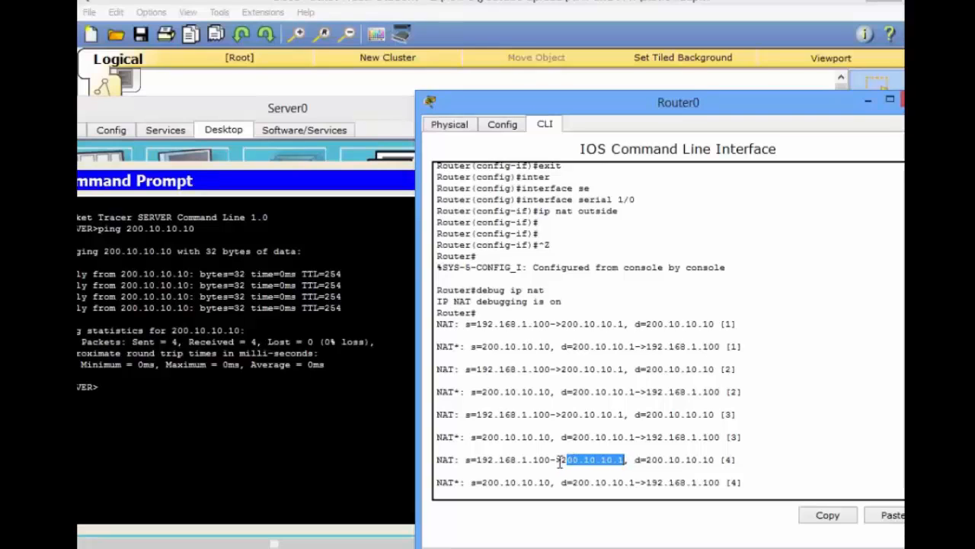
- Open Server1's Command Prompt from the topology and ping 200.10.10.10
click(291, 505)
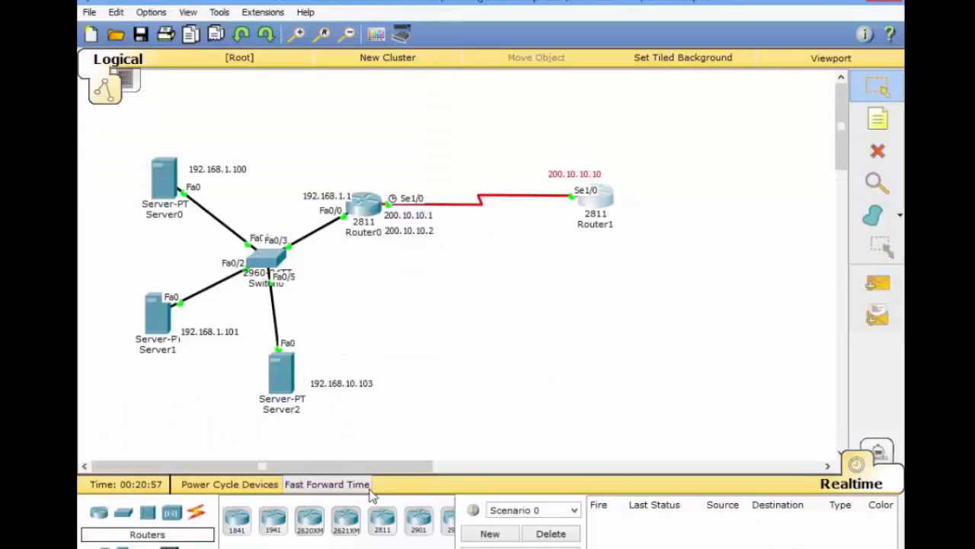
click(155, 333)
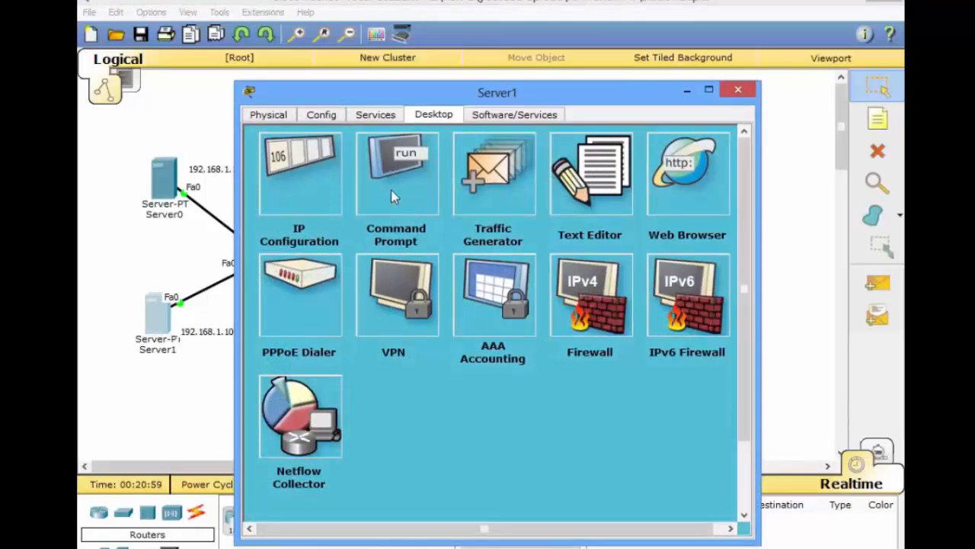
click(391, 196)
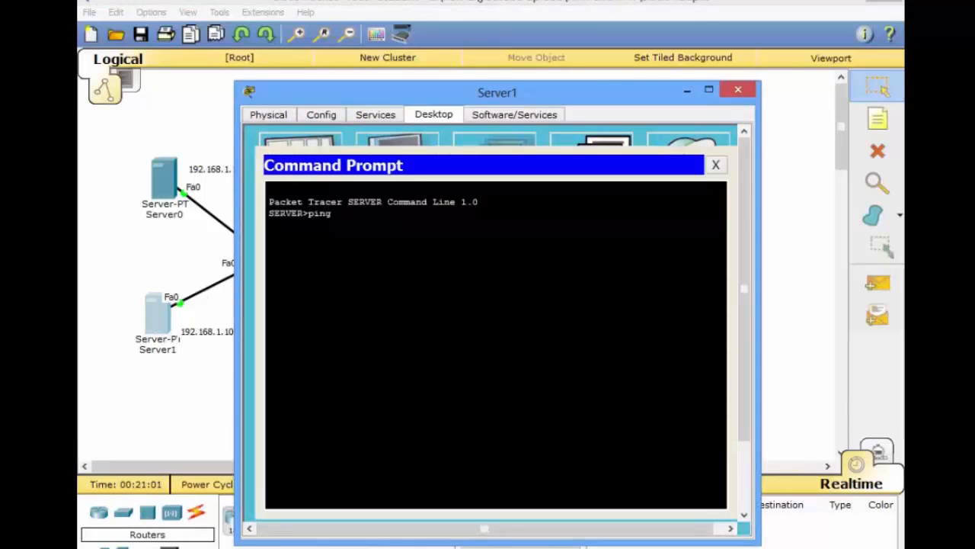
text(ping 200.10.10.10)
key(Return)
- Examine Router0's NAT debug output for Server1's ping and highlight the pool address in the last translation
mouse_move(516, 536)
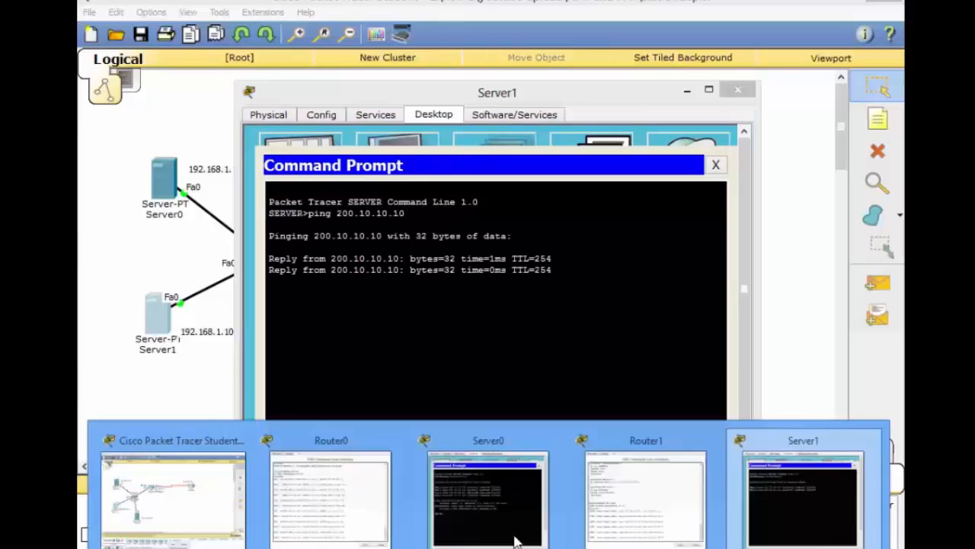
click(328, 499)
drag(637, 483, 574, 488)
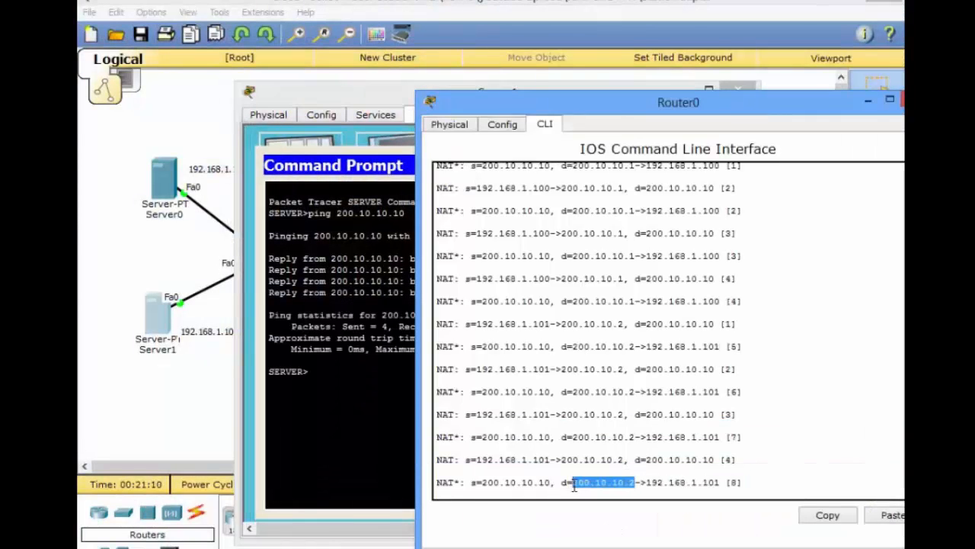
- Open Server2's Command Prompt from the topology and ping 200.10.10.10
click(202, 413)
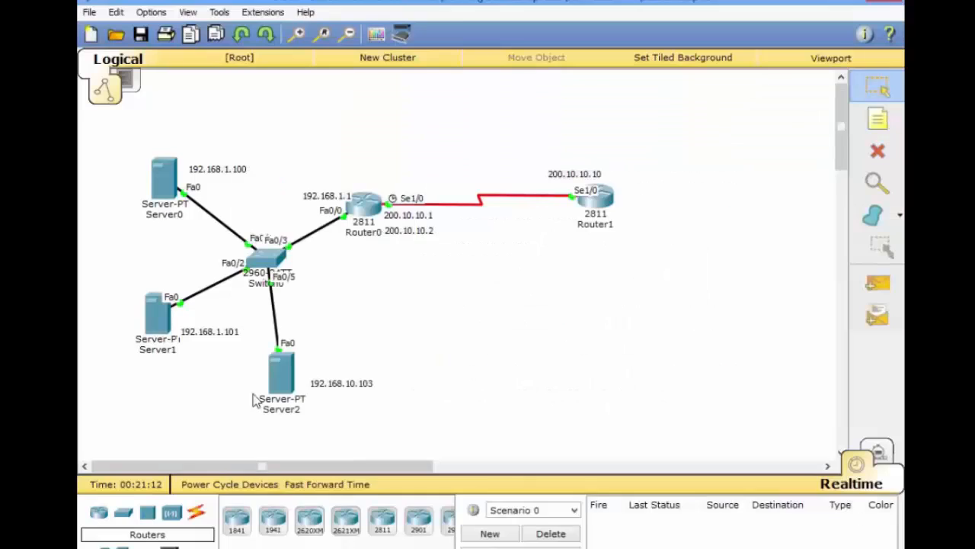
click(280, 377)
click(392, 204)
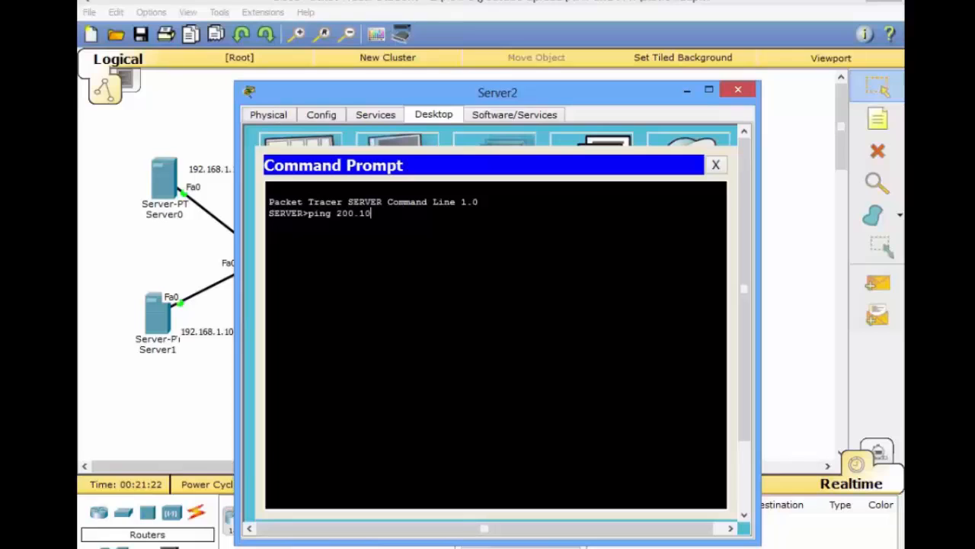
key(Return)
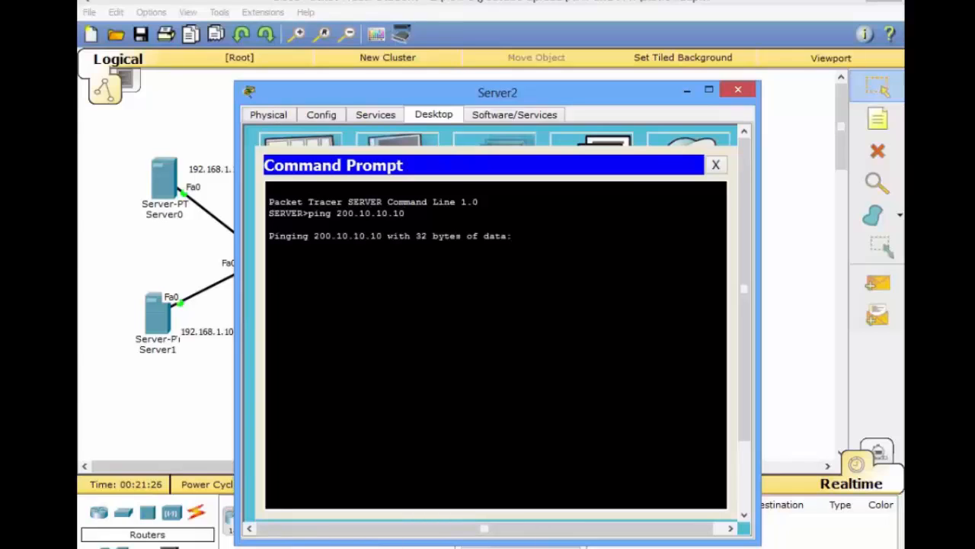
- Compare Server2's ping responses with the NAT debug output on Router0
click(506, 546)
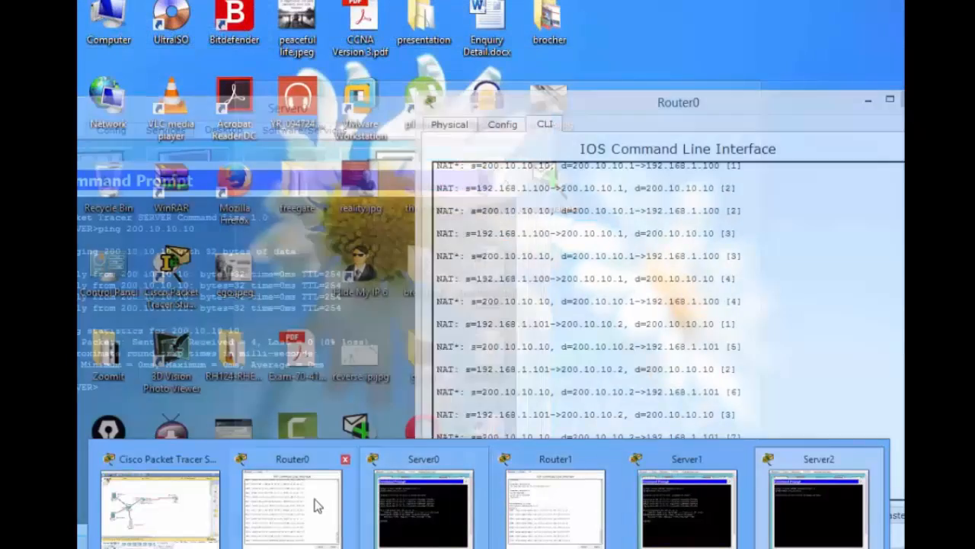
click(315, 506)
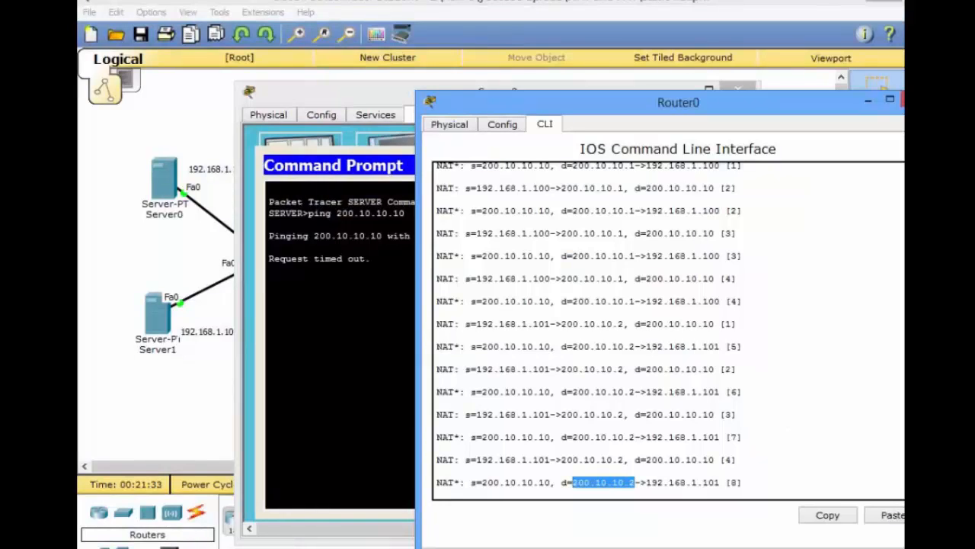
drag(372, 259, 330, 259)
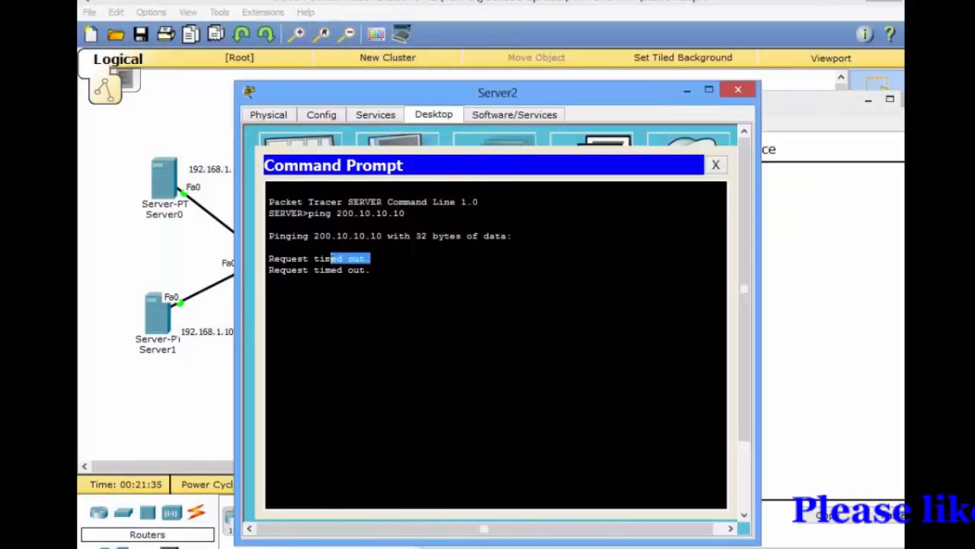
click(575, 545)
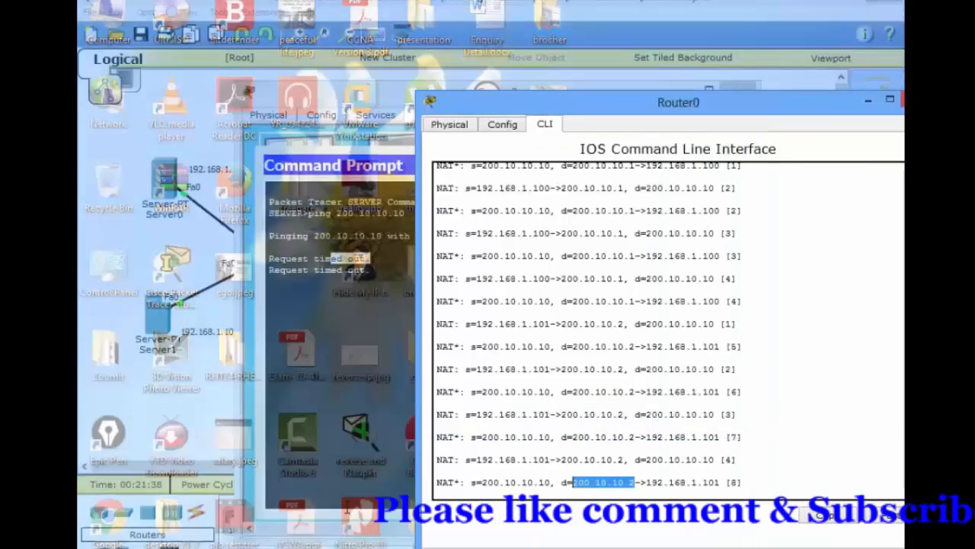
click(293, 504)
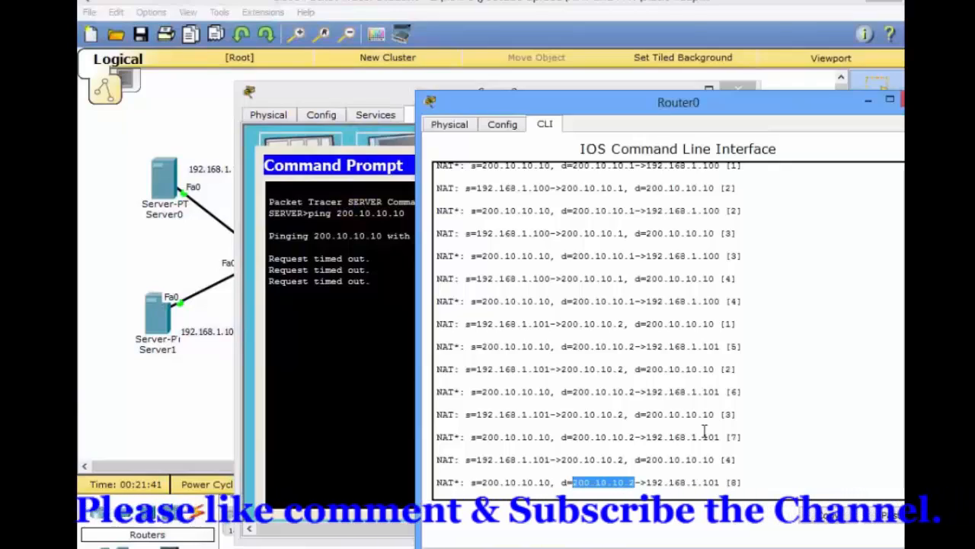
- Examine Router1's ICMP debug output and highlight the destination address of the first echo reply
click(633, 546)
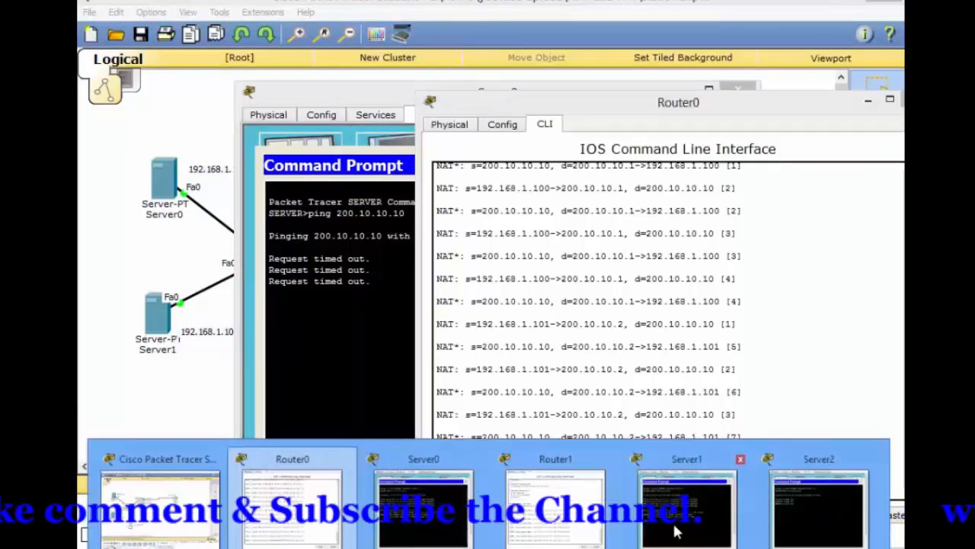
click(598, 519)
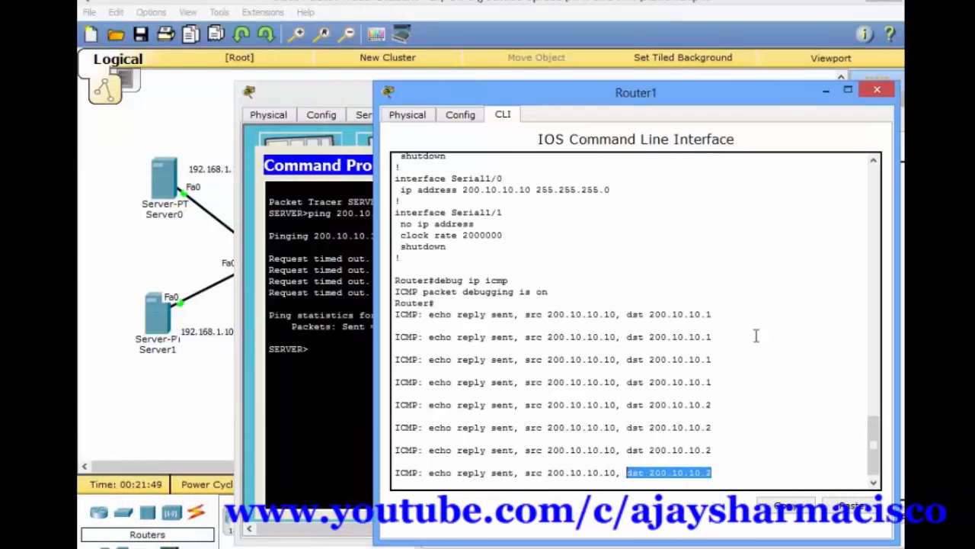
drag(715, 319, 622, 318)
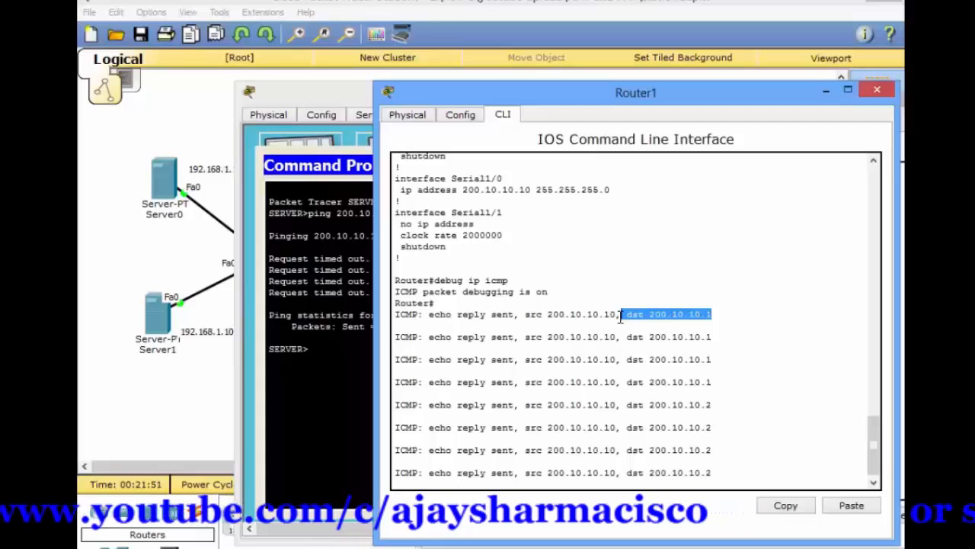
- Compare the destination addresses 200.10.10.1 and 200.10.10.2 in the echo replies of Router1's ICMP debug output
drag(715, 404, 627, 405)
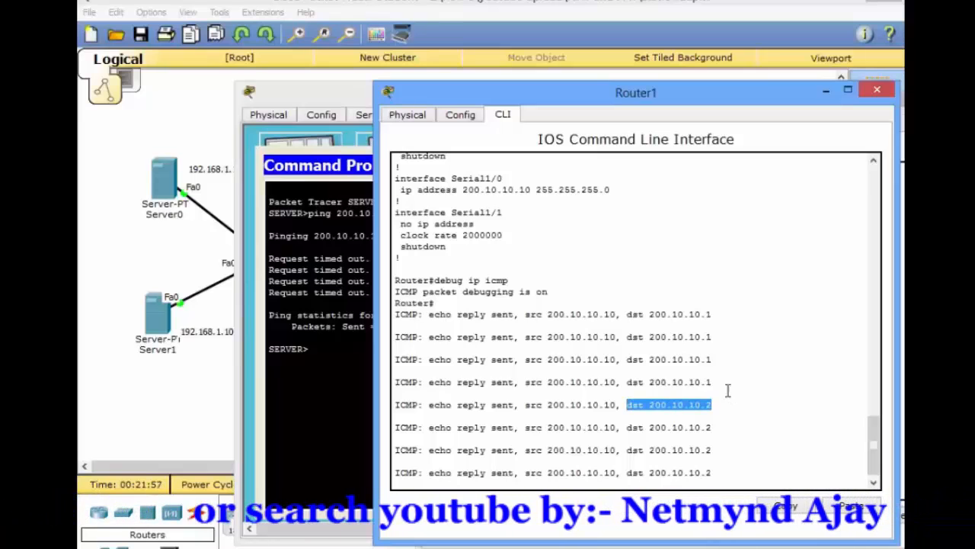
drag(714, 382, 647, 382)
drag(713, 406, 649, 405)
- Examine the expiring NAT entries at the end of Router0's debug output
click(336, 389)
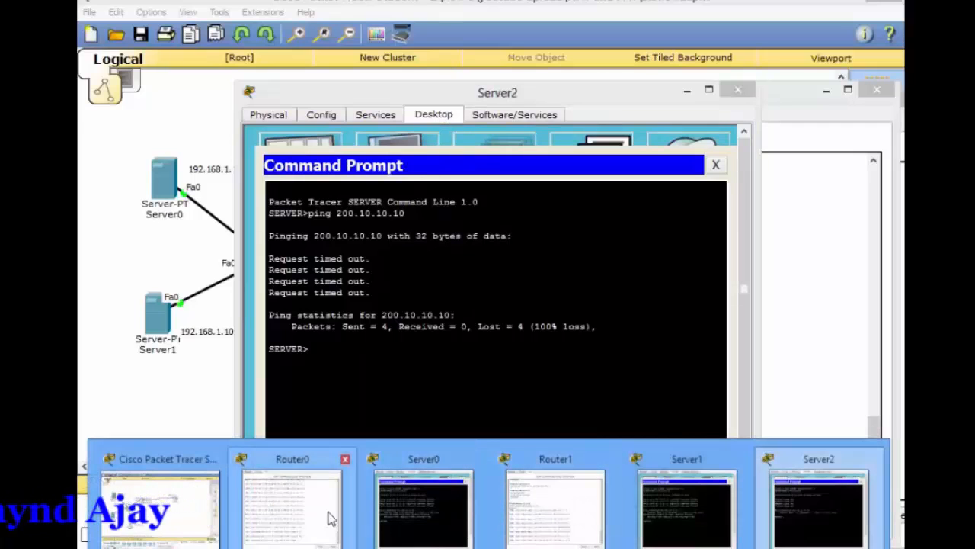
click(328, 518)
drag(478, 481, 526, 482)
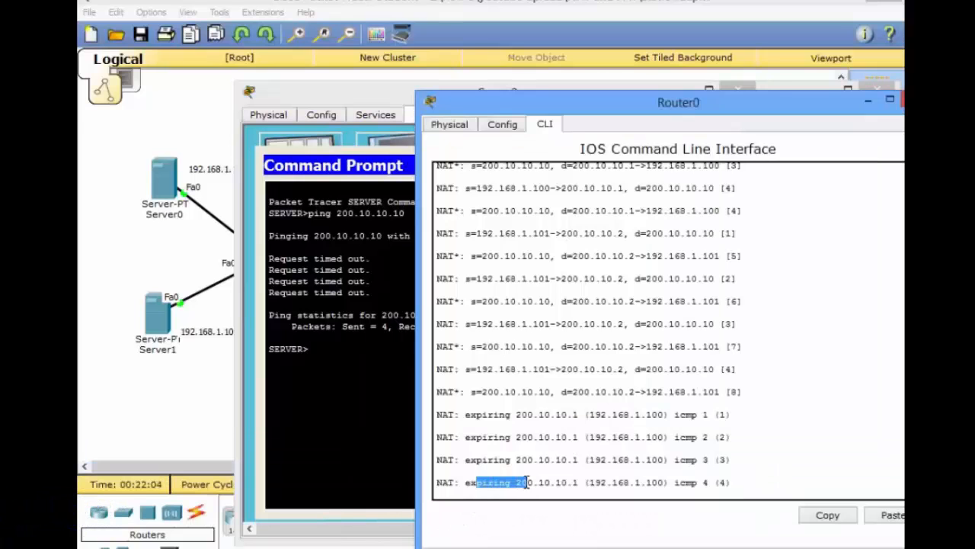
- Repeat the ping to 200.10.10.10 from Server2's Command Prompt
click(351, 419)
key(Up)
key(Return)
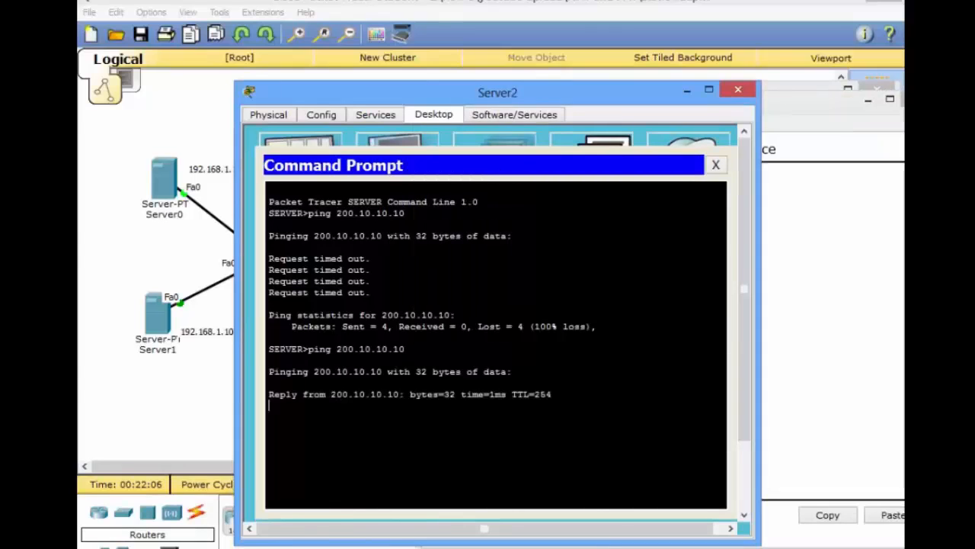
- Examine Router0's NAT debug output for Server2's repeated ping and highlight the pool address in the last outbound translation
click(820, 333)
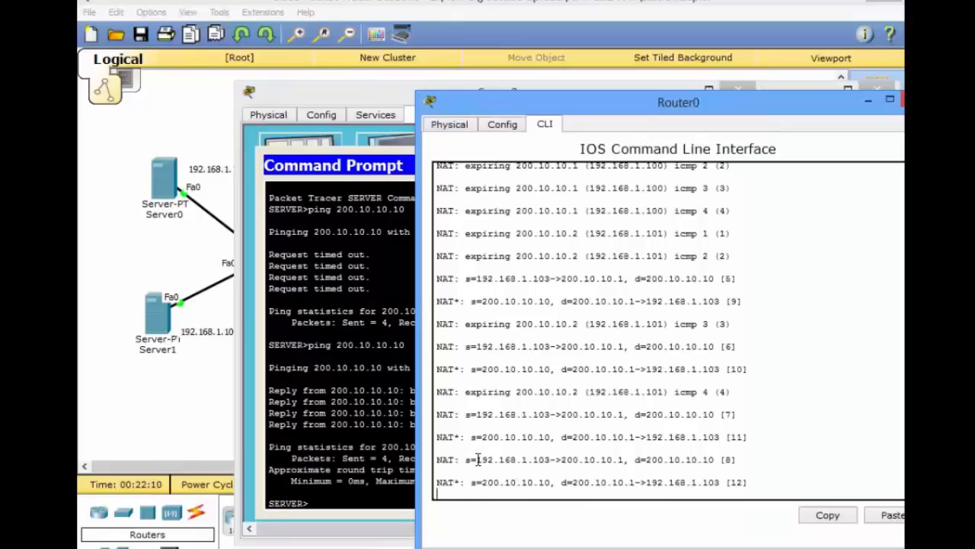
drag(475, 460, 643, 463)
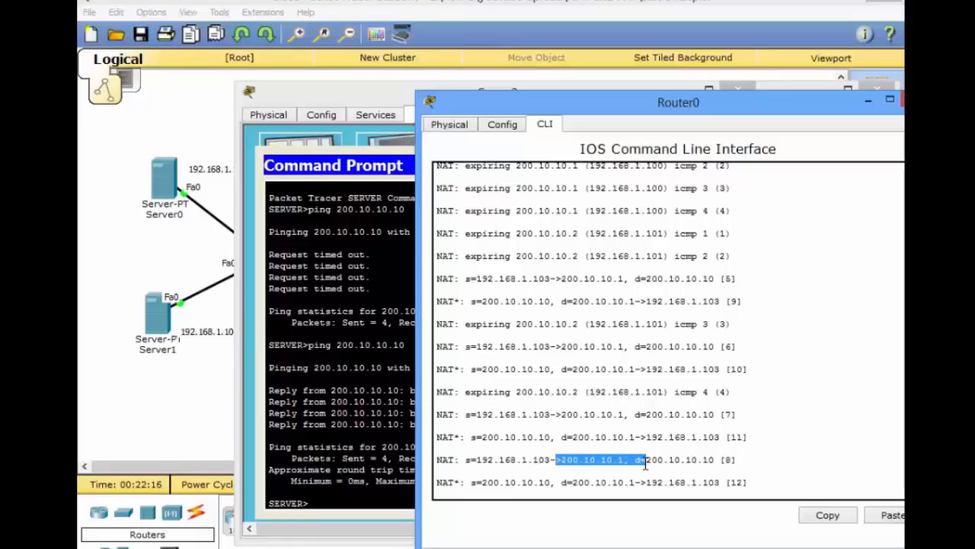
click(585, 490)
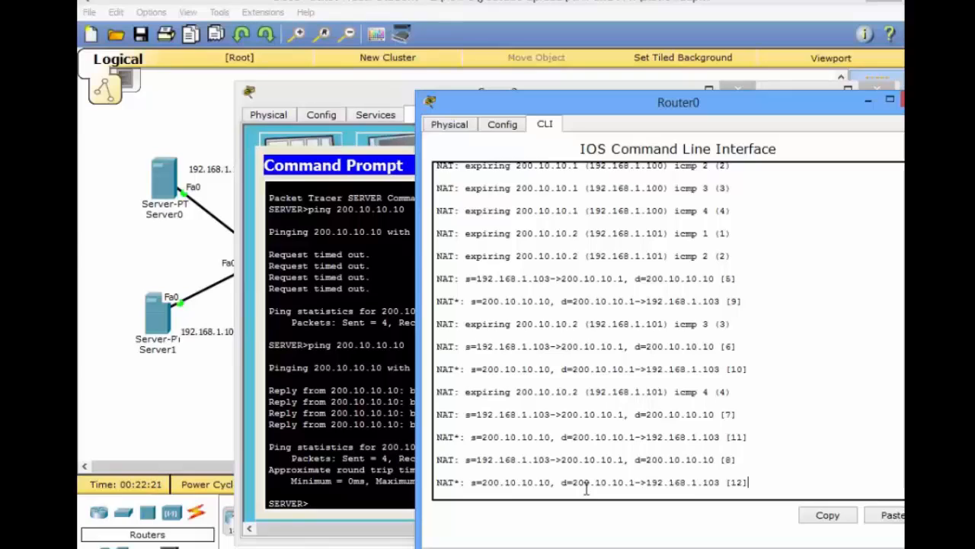
- Run show ip nat translations on Router0 and examine the inside and outside addresses in the table
key(Return)
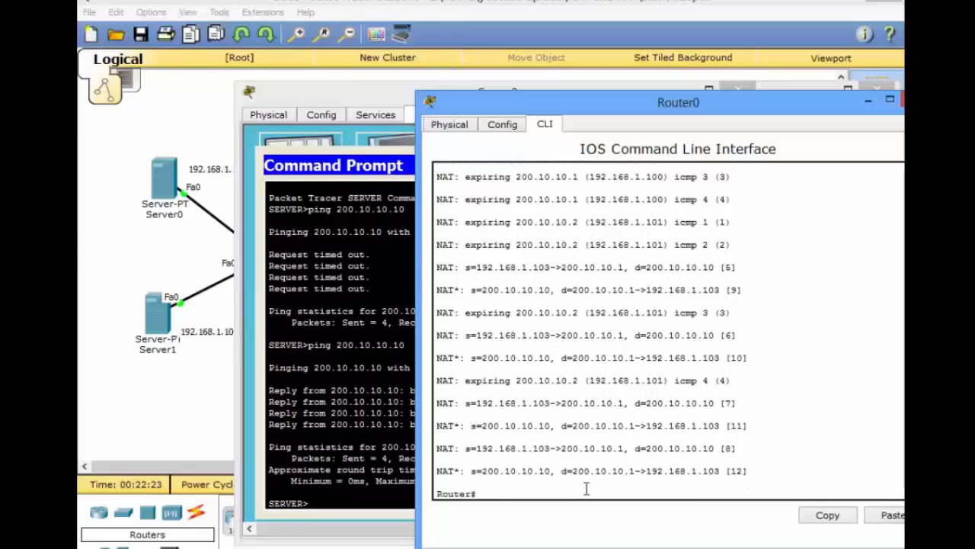
text(show ip nat)
key(Tab)
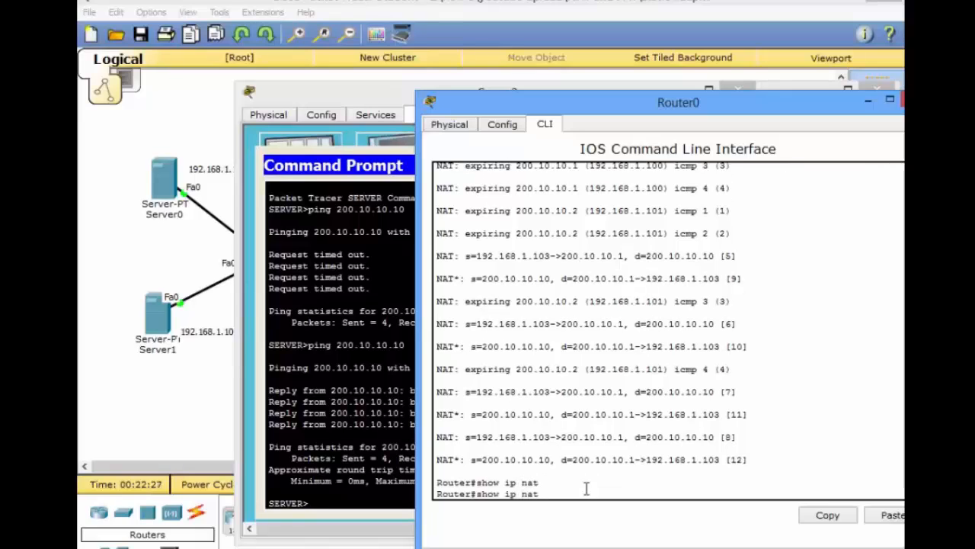
text(tr)
key(Tab)
key(Return)
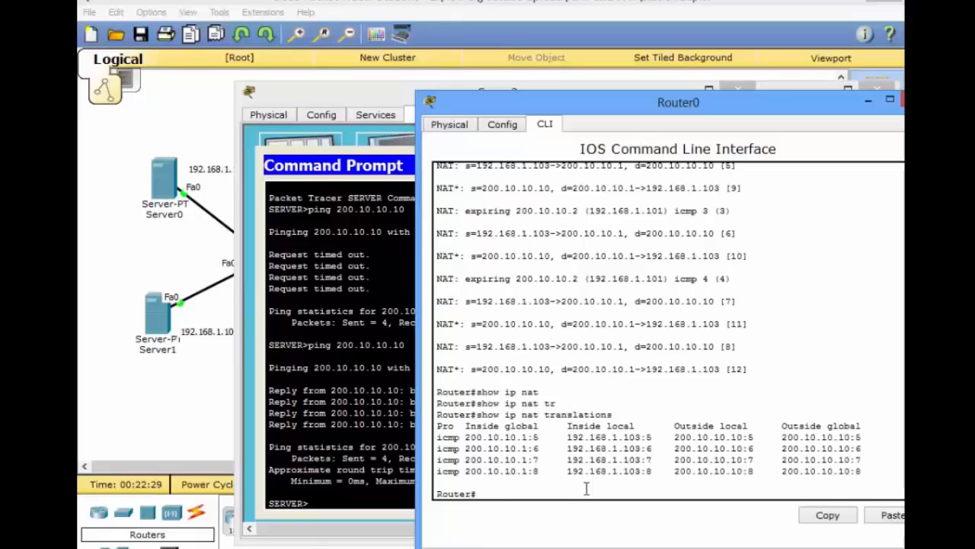
drag(505, 437, 552, 458)
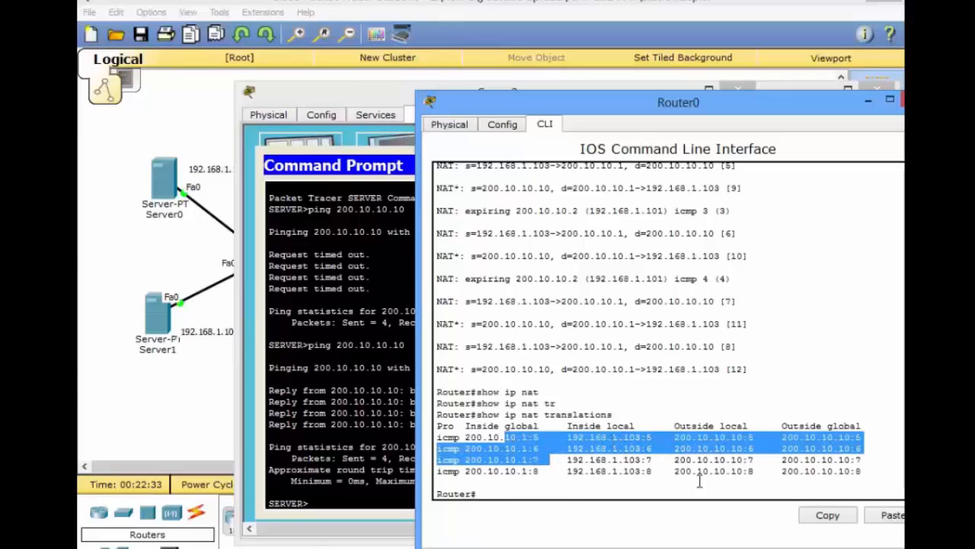
drag(764, 472, 688, 460)
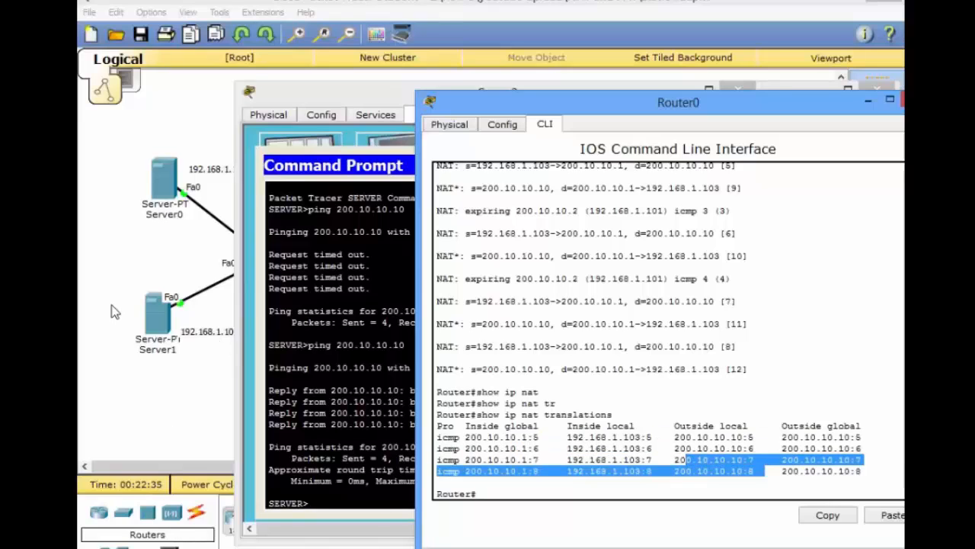
- Open Server1 from the topology and repeat its ping to 200.10.10.10
click(160, 333)
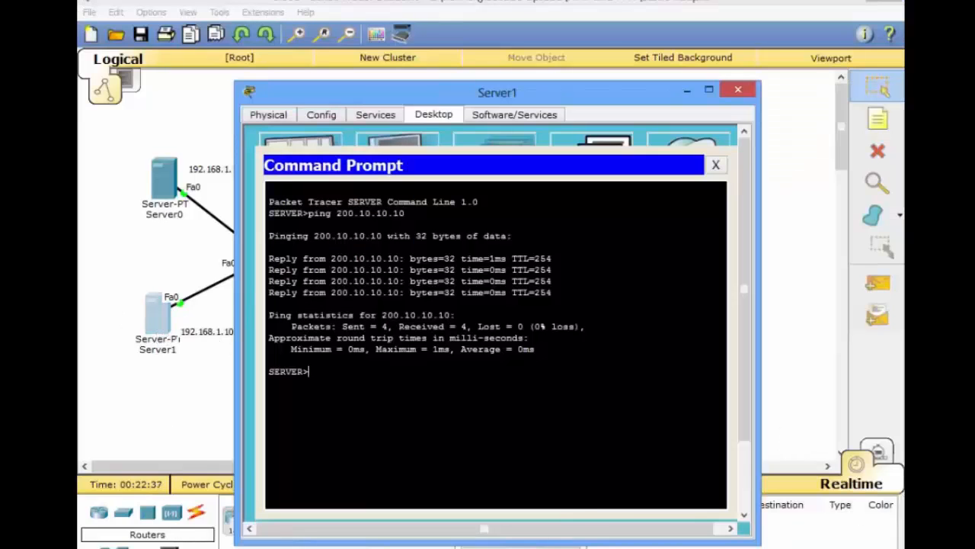
key(Up)
key(Return)
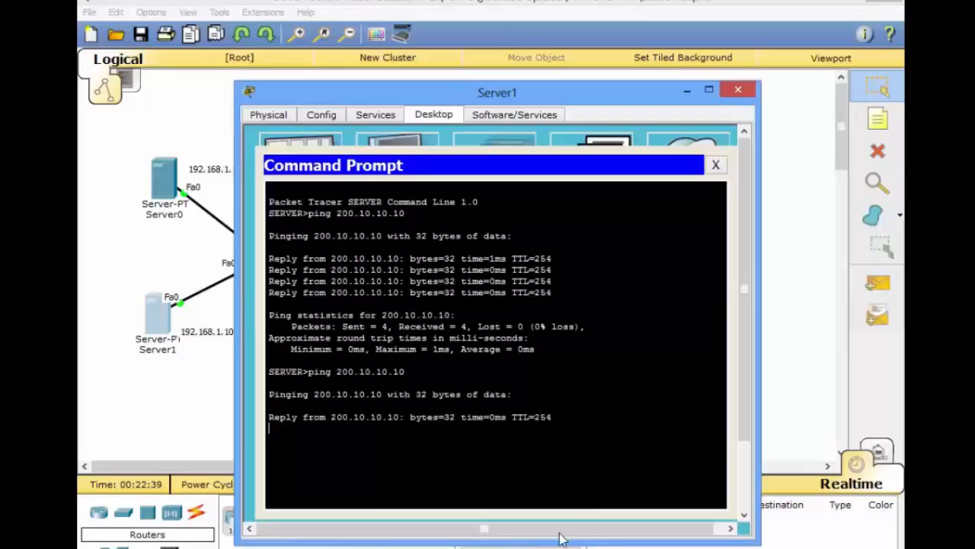
- Run show ip nat translations again on Router0 and highlight the last entry's inside global and inside local addresses
click(577, 547)
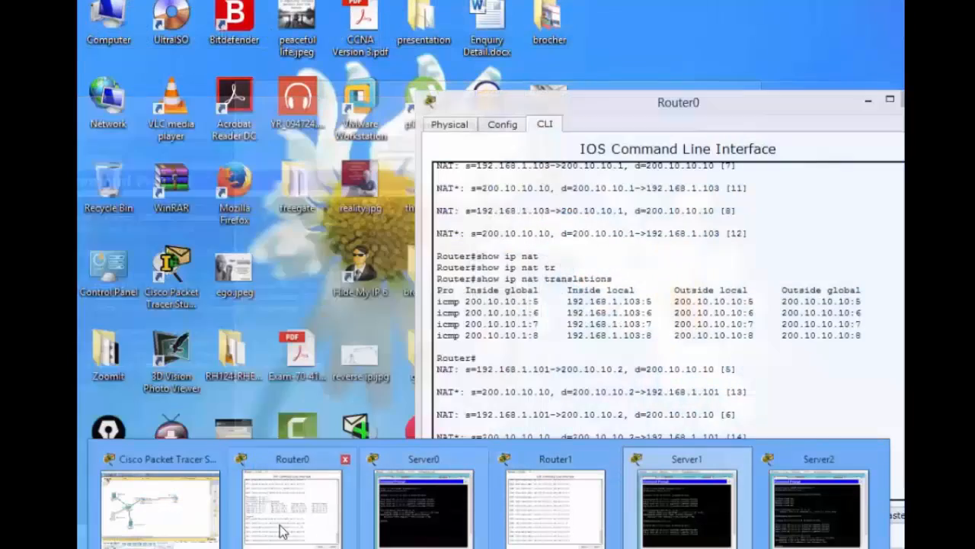
click(282, 531)
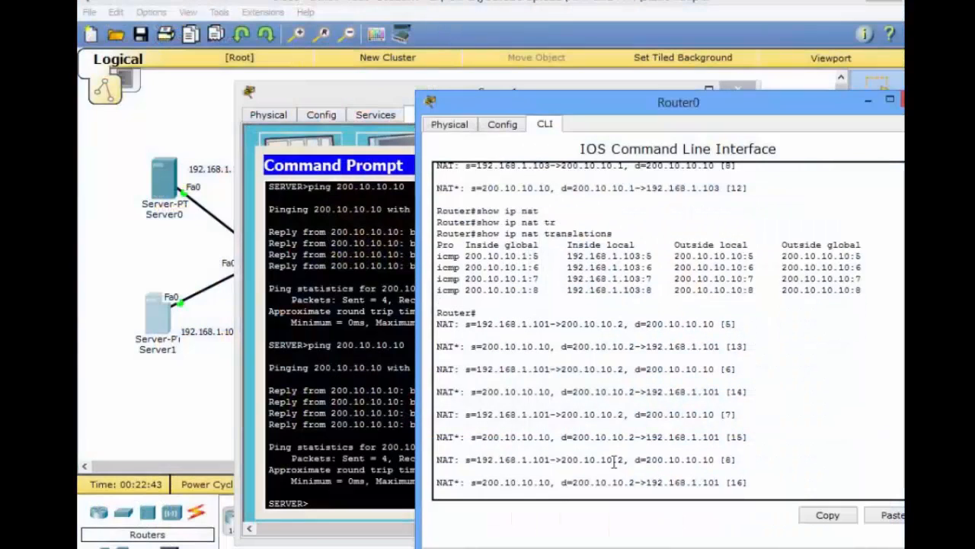
key(Up)
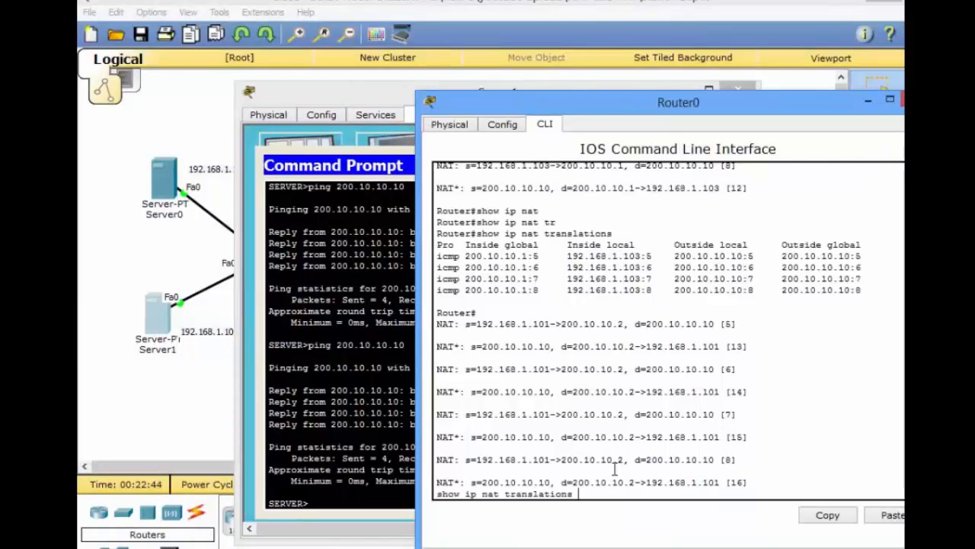
key(Return)
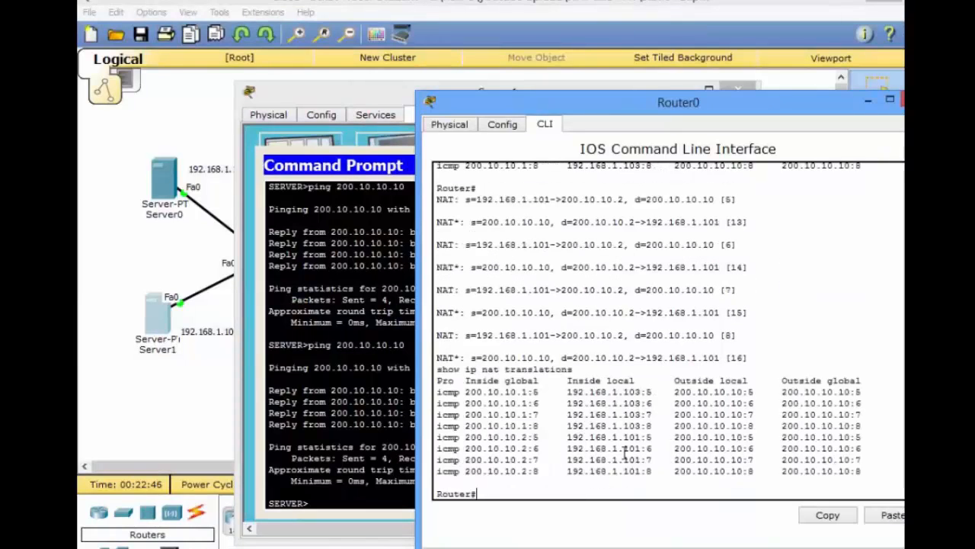
drag(488, 471, 670, 471)
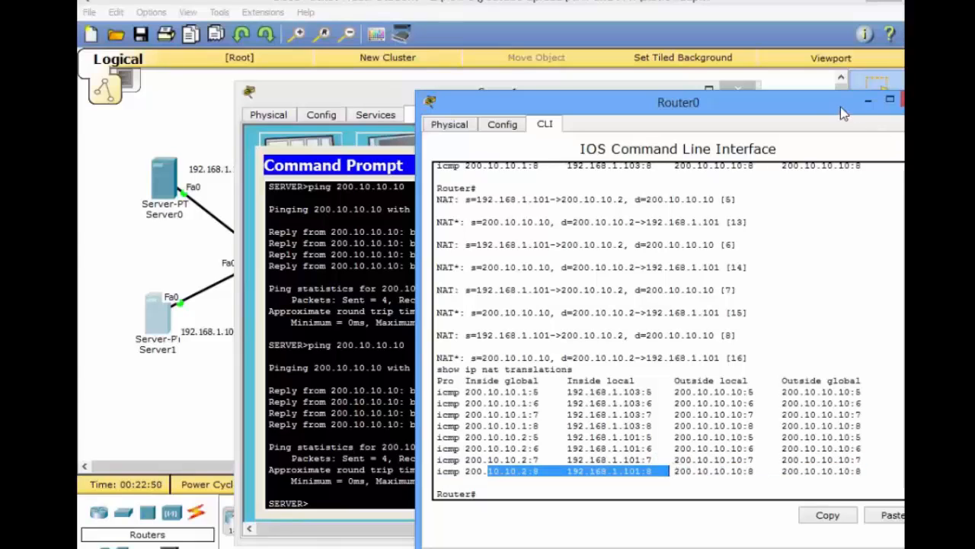
- Dismiss the Router0 window, and close Server1's Command Prompt and its window to return to the topology
drag(844, 112, 700, 141)
click(781, 129)
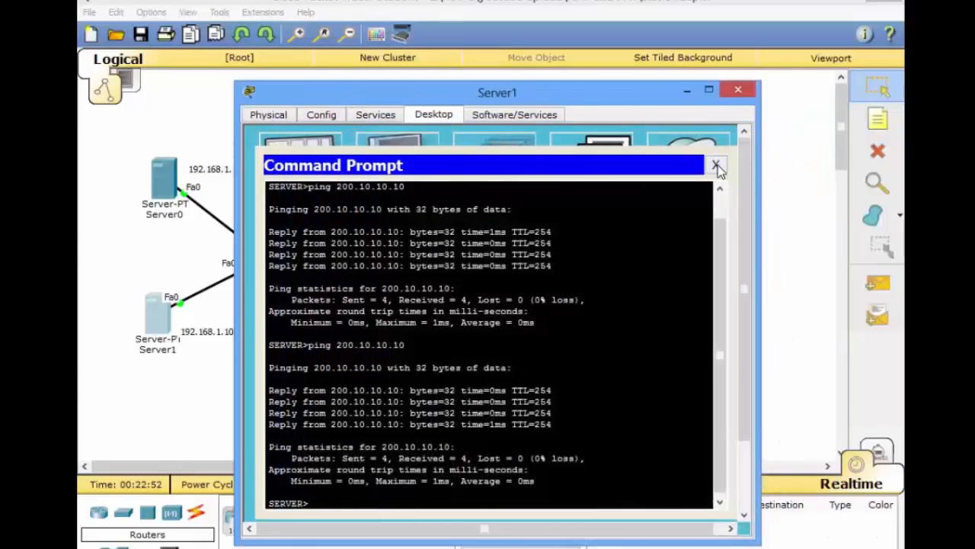
click(718, 164)
click(738, 89)
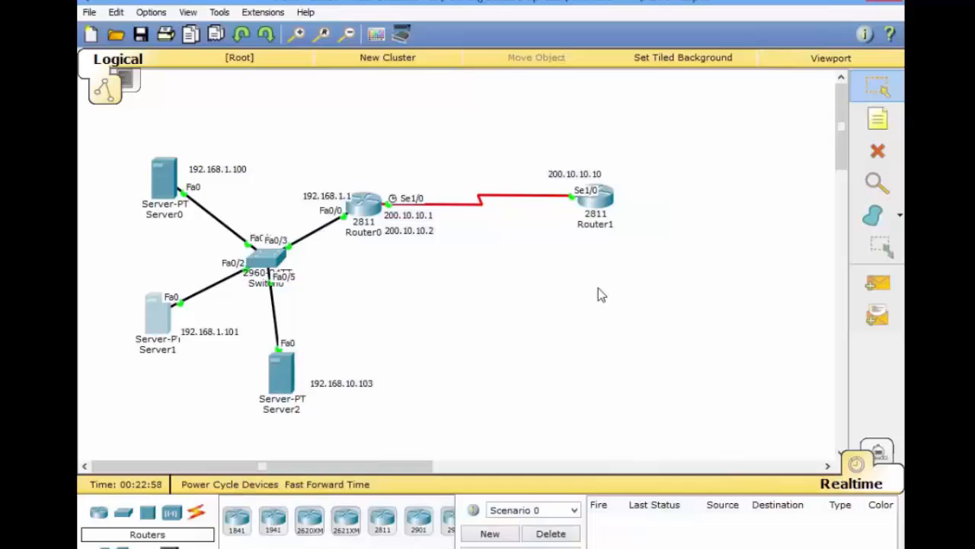
- Highlight the three inside servers and Router0's public addresses in the topology to review which hosts share the NAT pool
drag(123, 137, 272, 376)
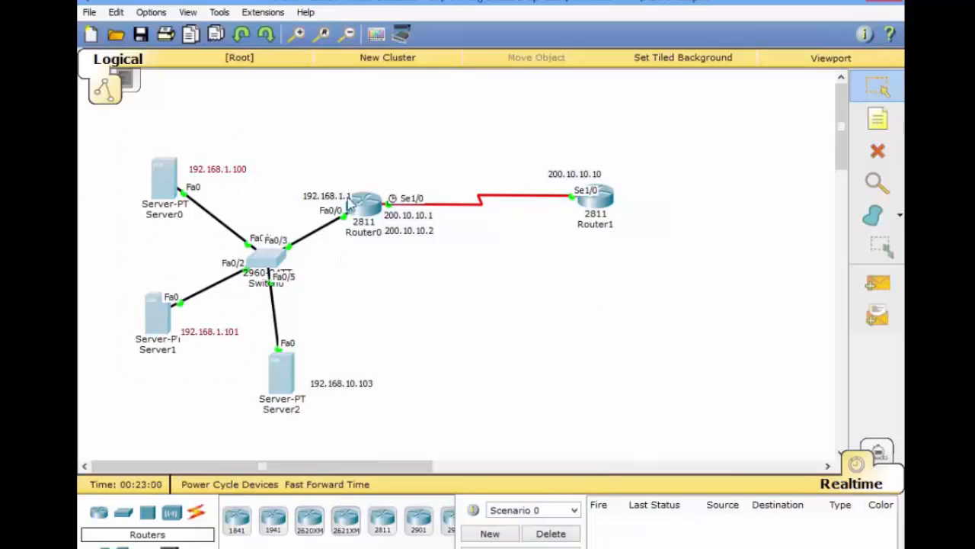
drag(335, 159, 435, 257)
drag(385, 196, 465, 255)
click(145, 149)
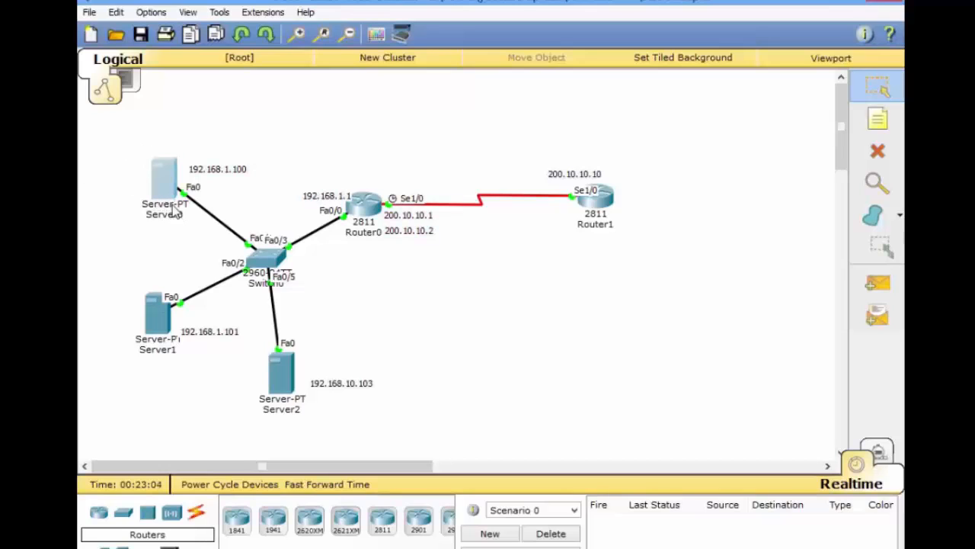
drag(140, 134, 326, 427)
drag(454, 284, 381, 207)
click(522, 301)
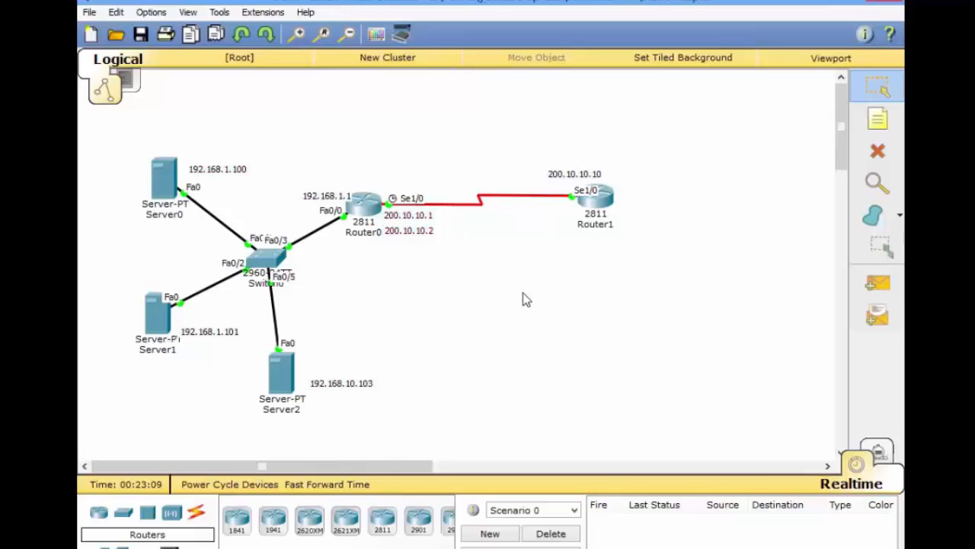